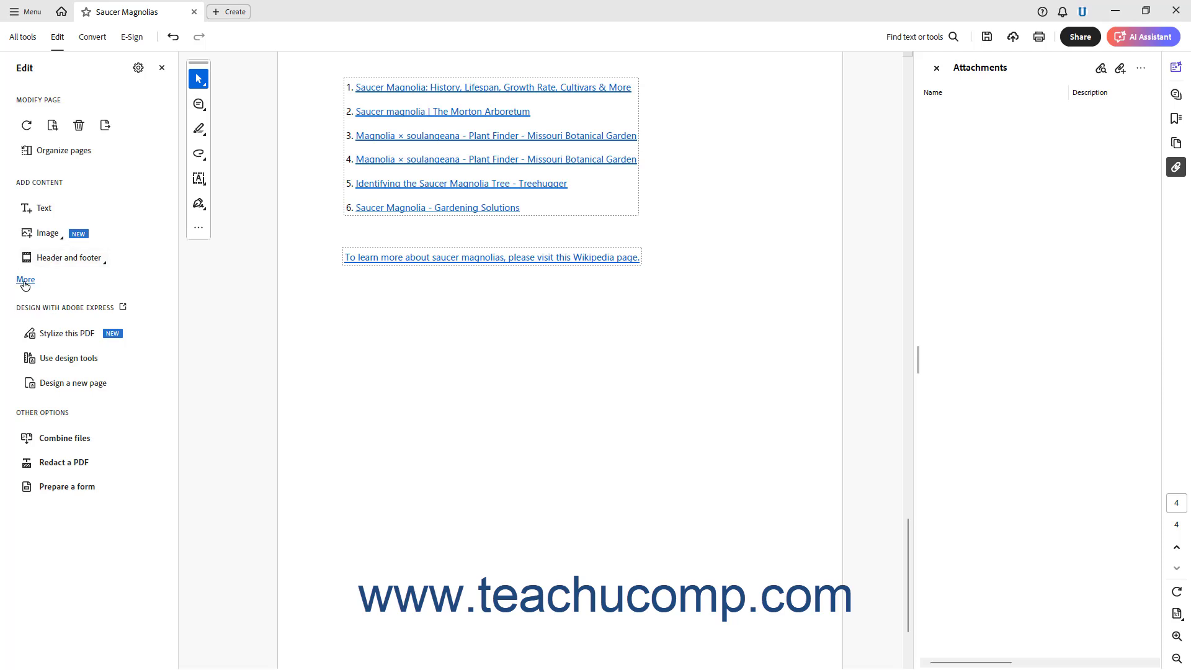
Start the Add or edit a link tool and draw a link rectangle around the Wikipedia sentence.
click(25, 281)
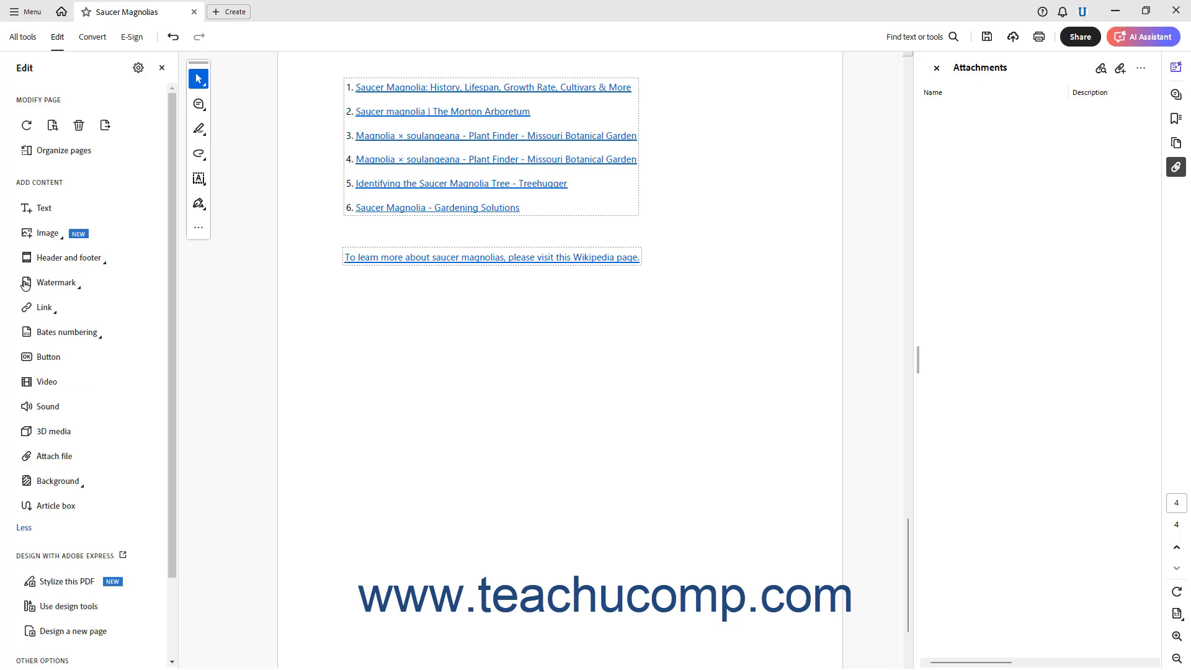
click(43, 309)
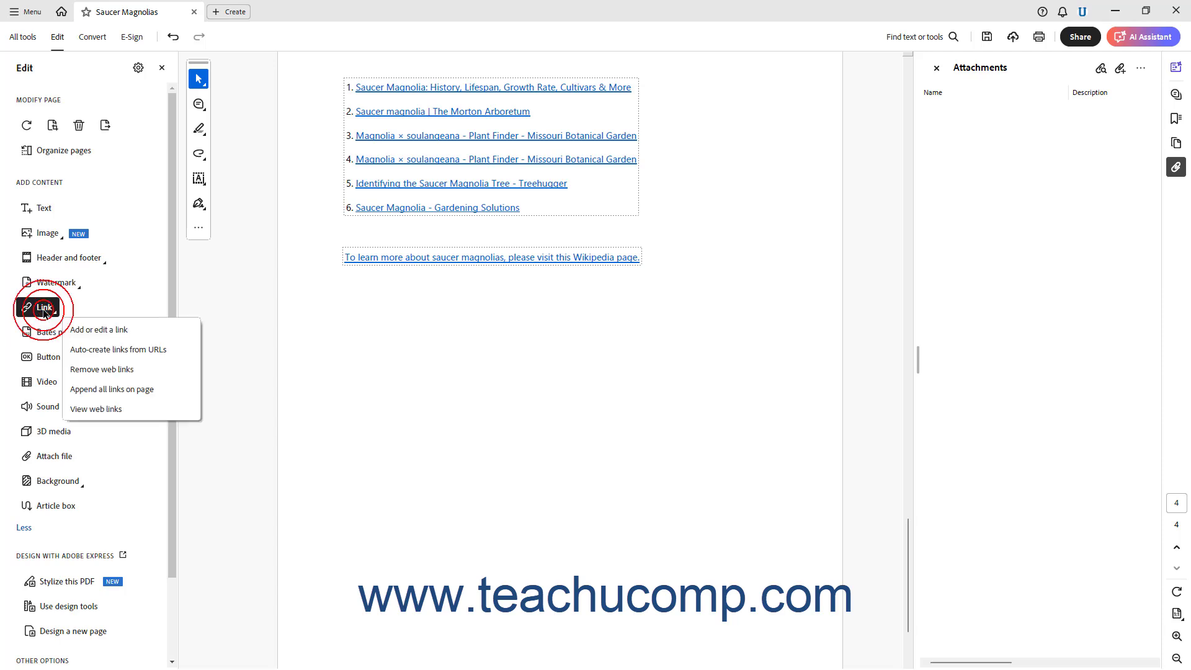
click(109, 330)
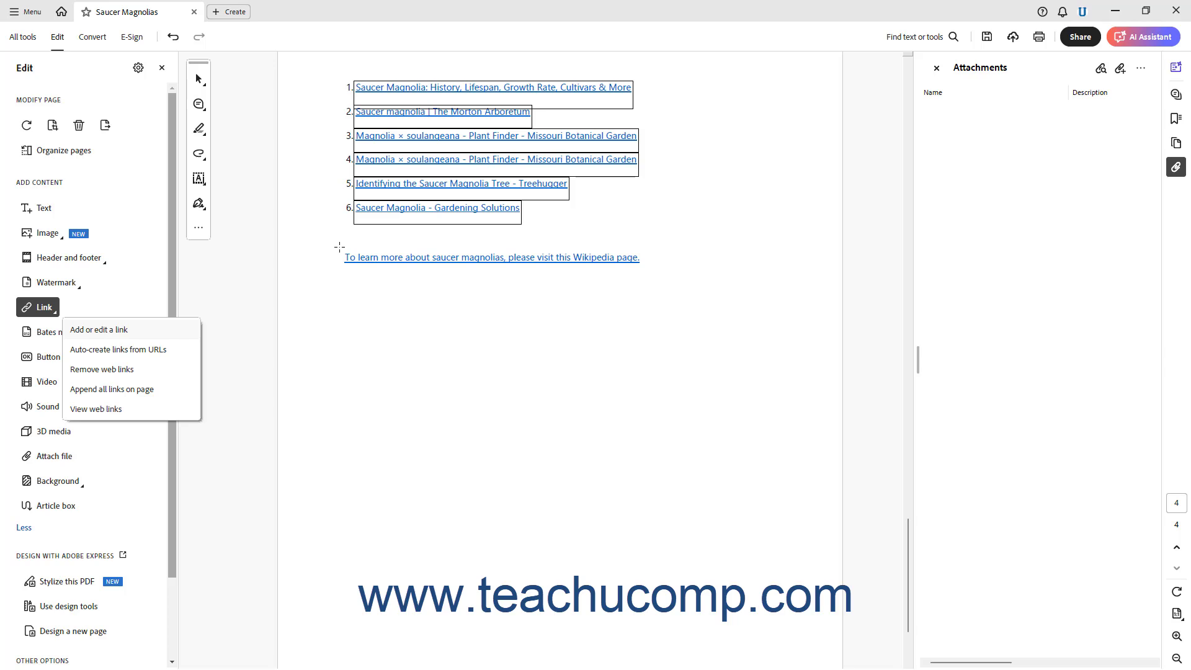
click(339, 247)
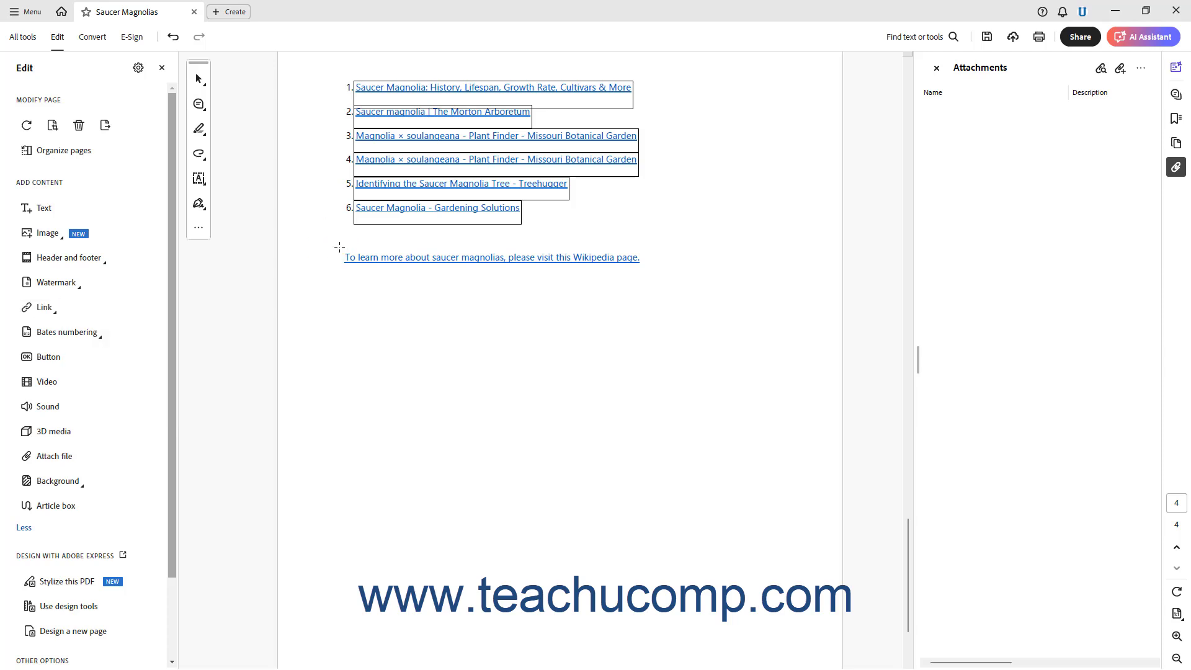
drag(339, 247, 646, 269)
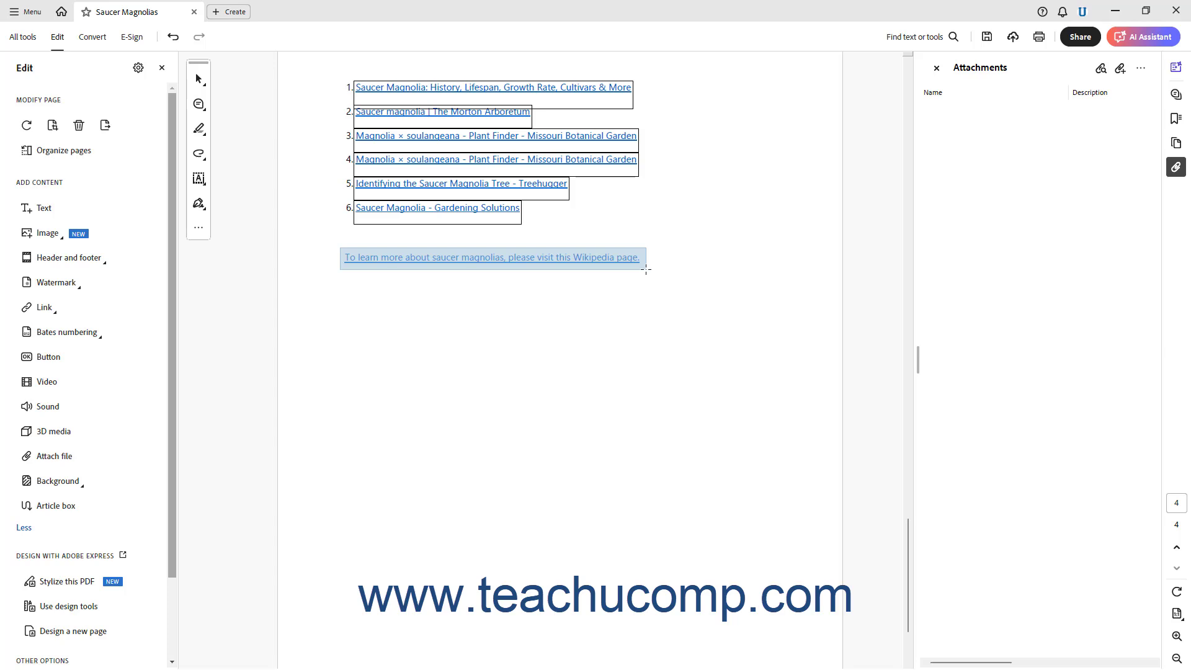
drag(646, 269, 646, 270)
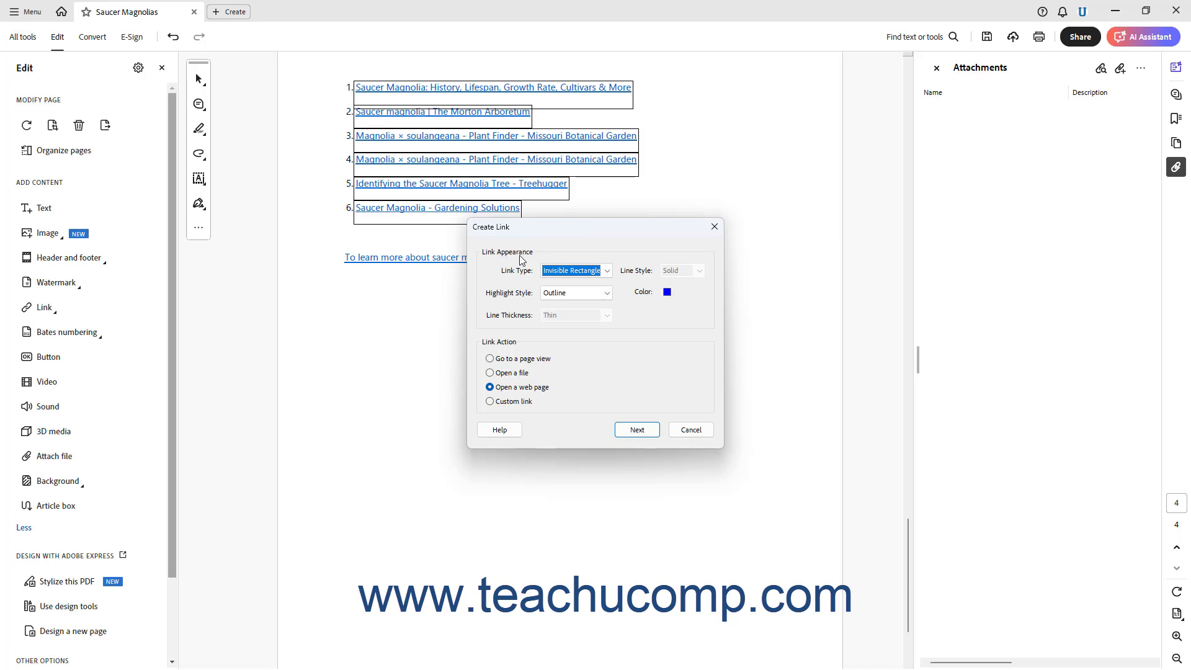
Try the Visible Rectangle link type, browsing its line style, color and thickness, then return to Invisible Rectangle.
click(606, 271)
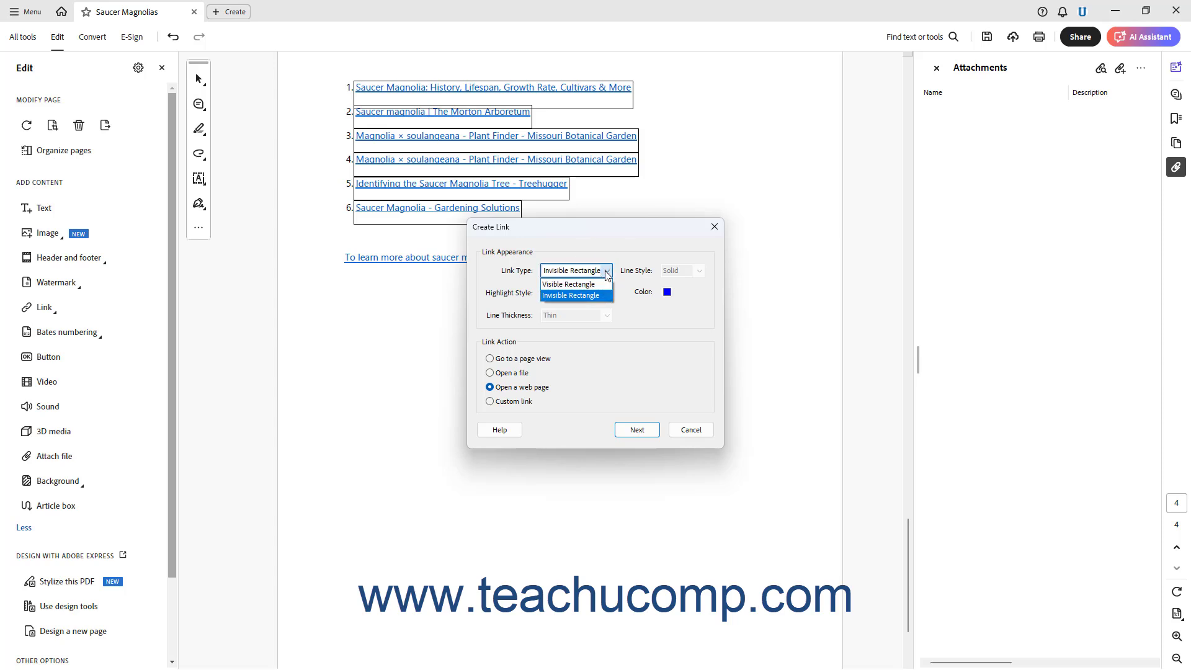
click(586, 292)
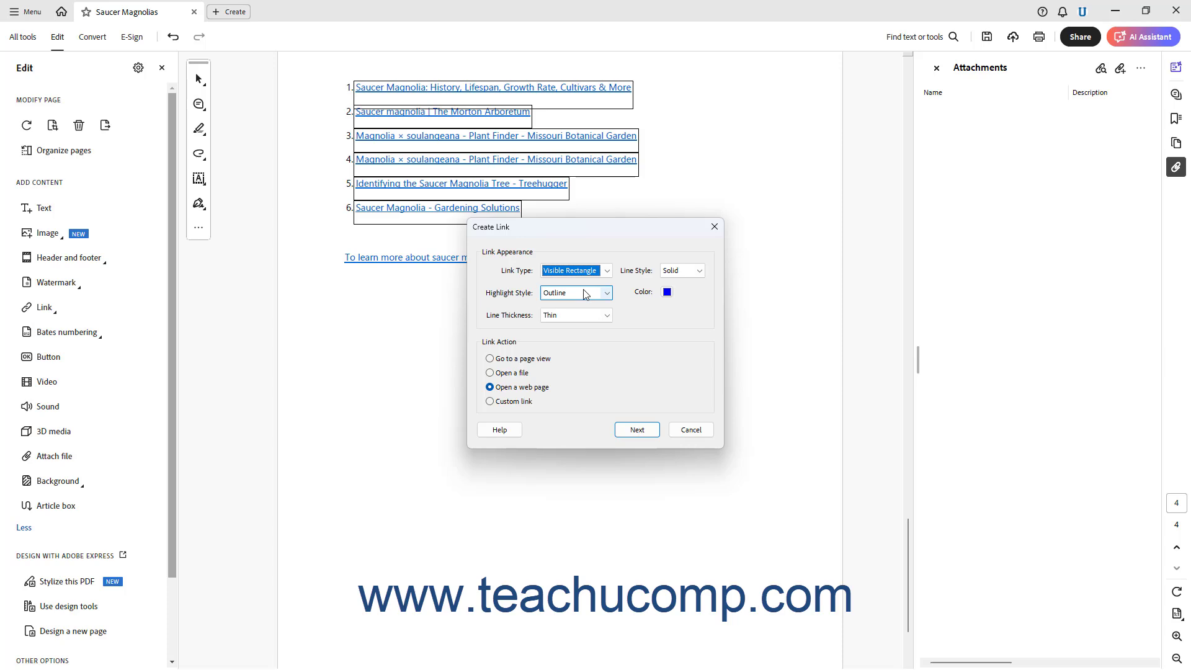
click(700, 273)
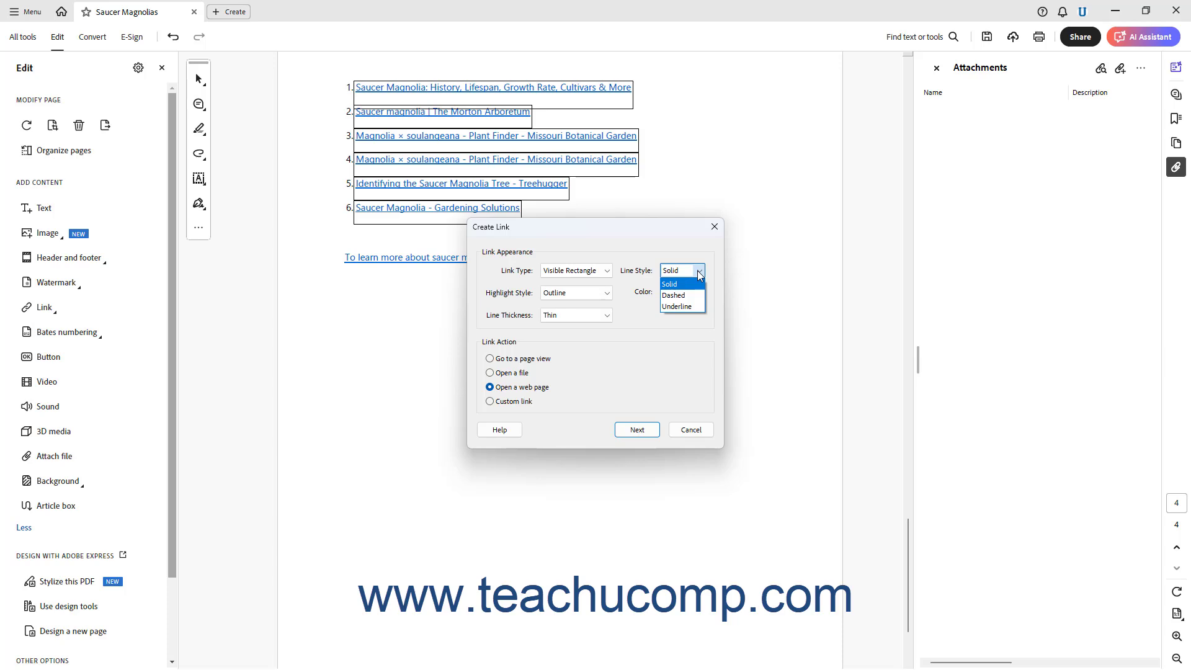
click(700, 273)
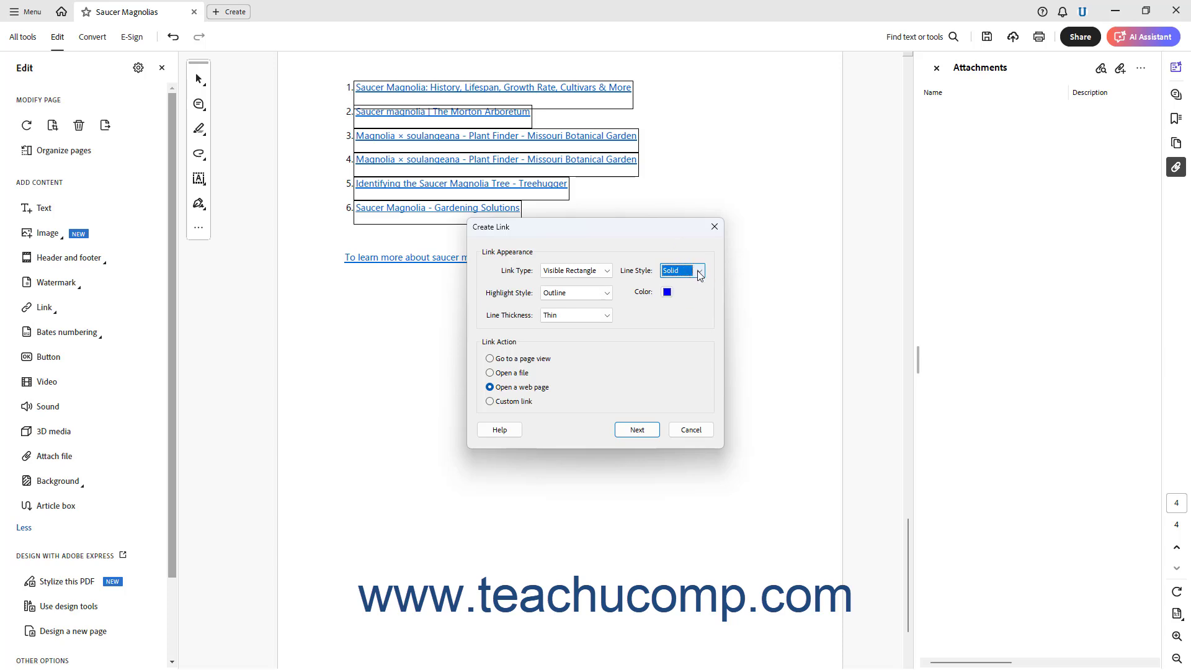
click(668, 293)
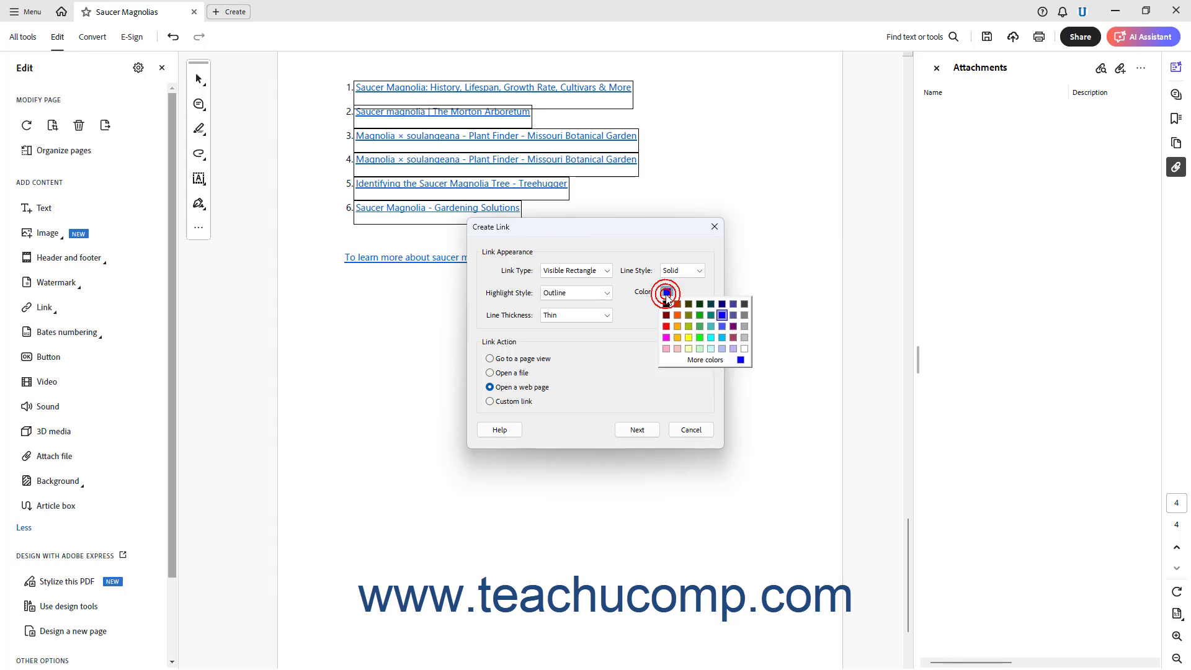
click(667, 296)
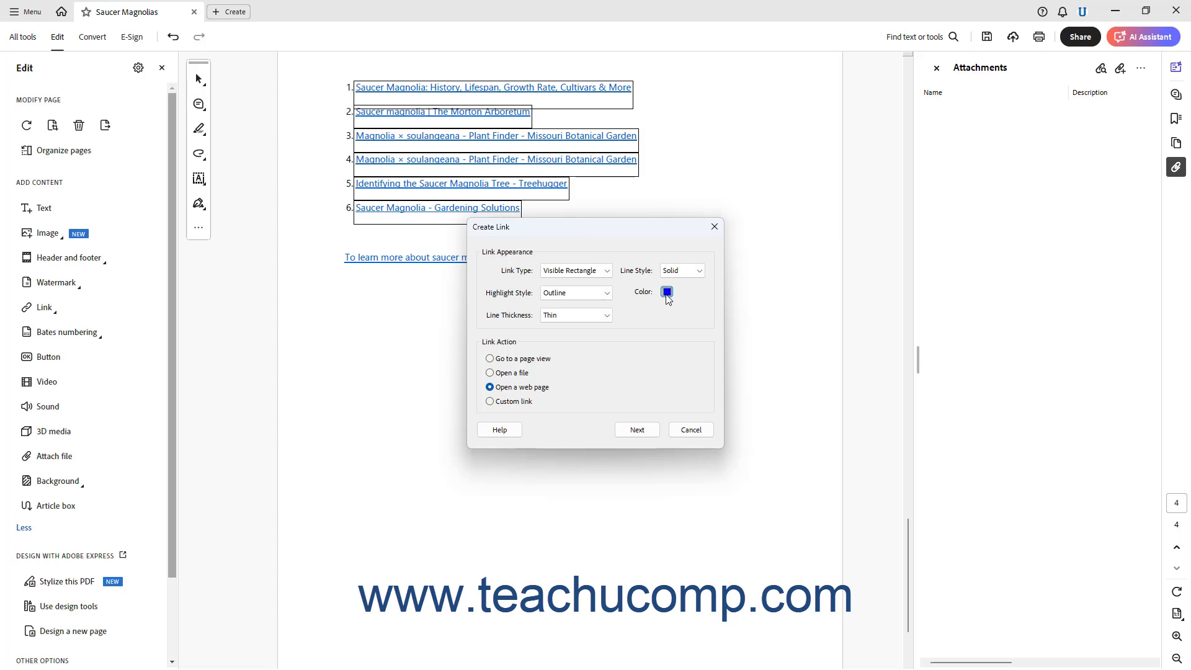
click(607, 316)
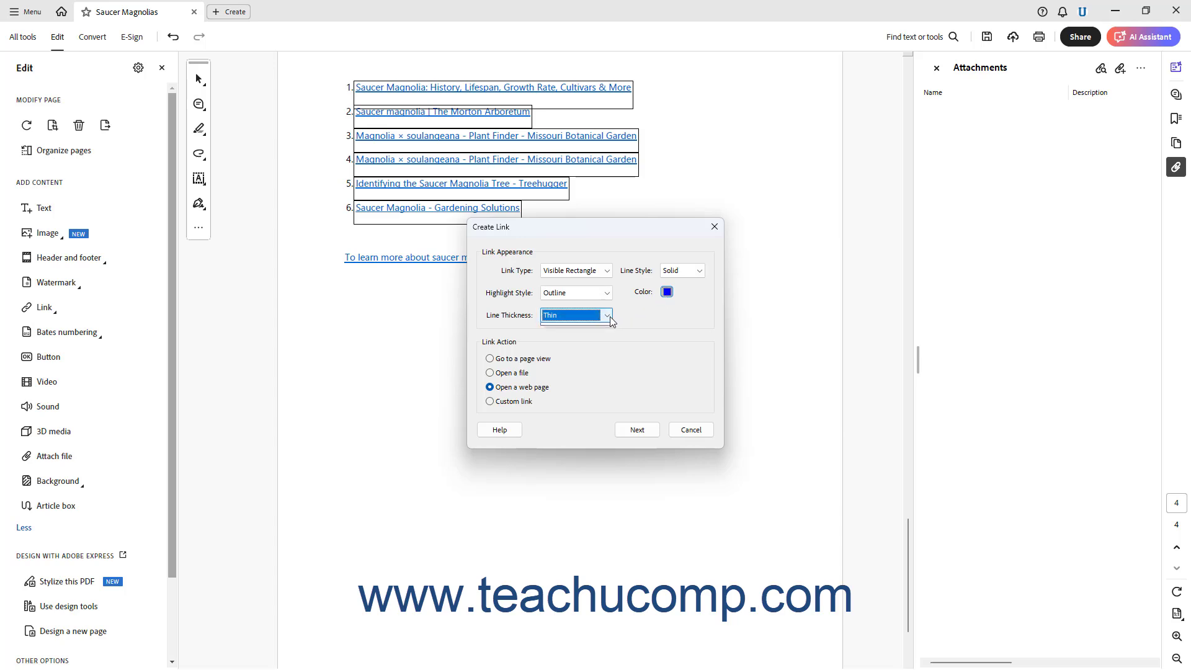
click(607, 316)
click(607, 271)
click(570, 296)
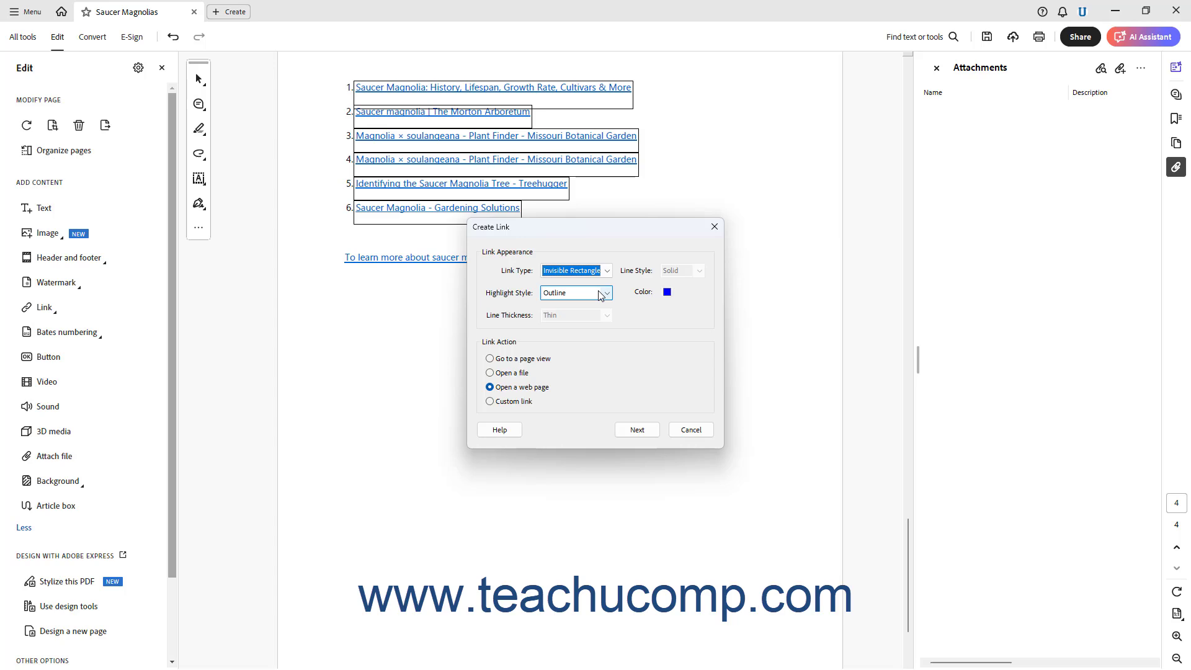
Set the link's highlight style to None.
click(607, 293)
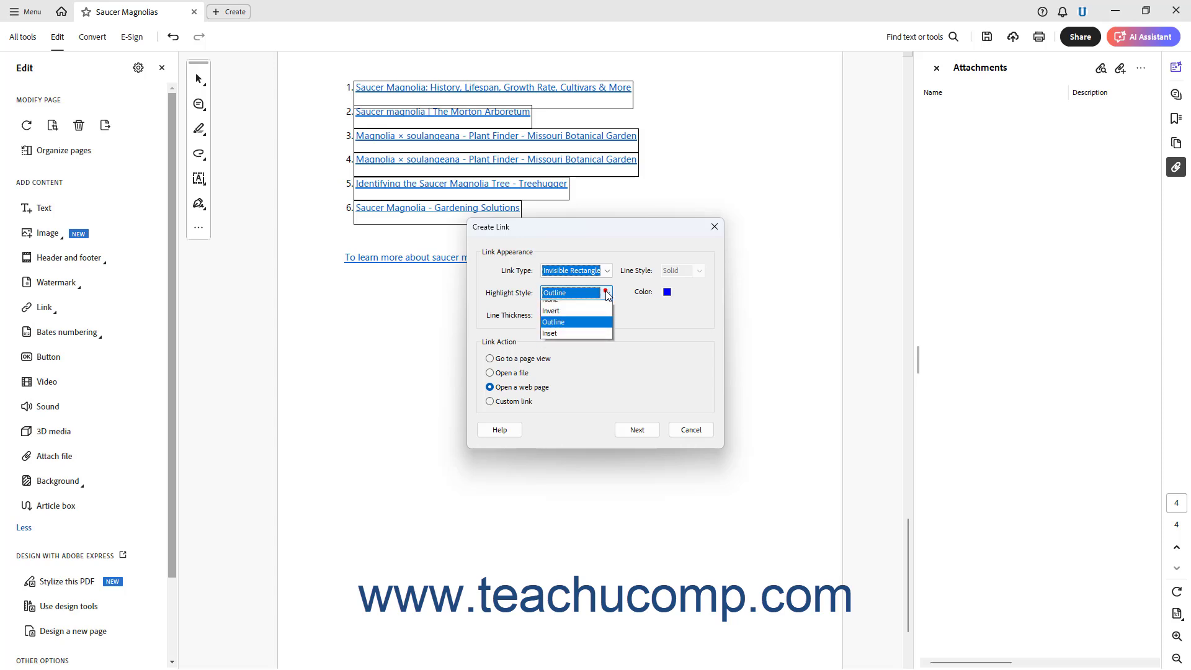
click(597, 303)
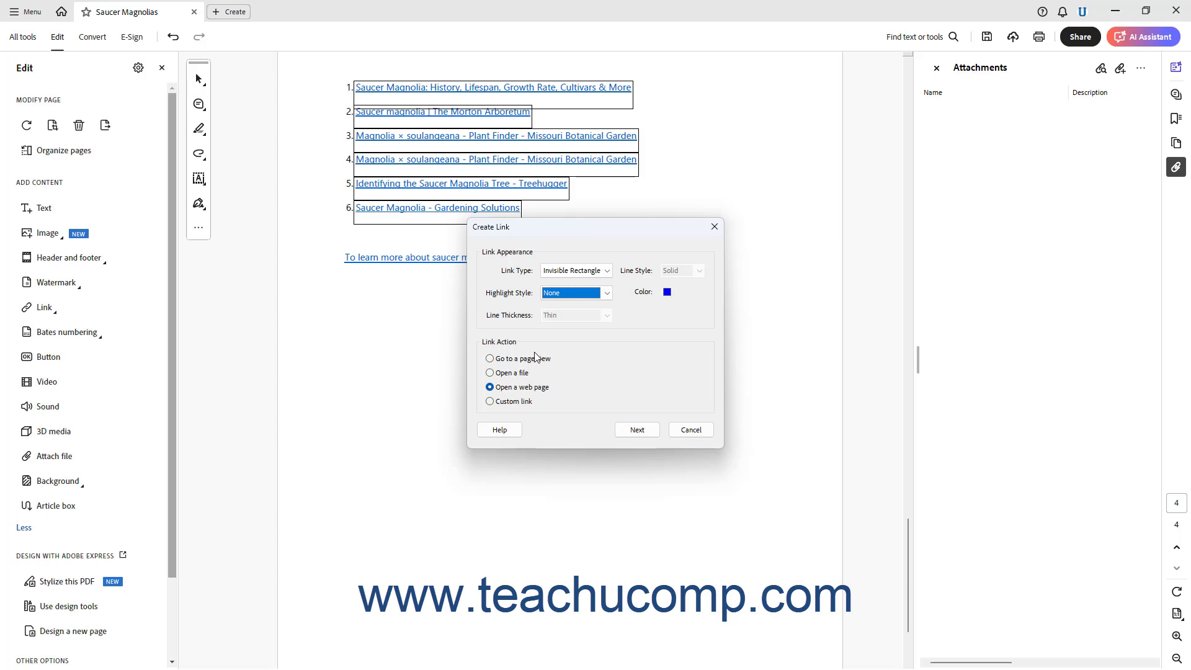
Try a Go to a page view link action and cancel its destination dialog.
click(518, 359)
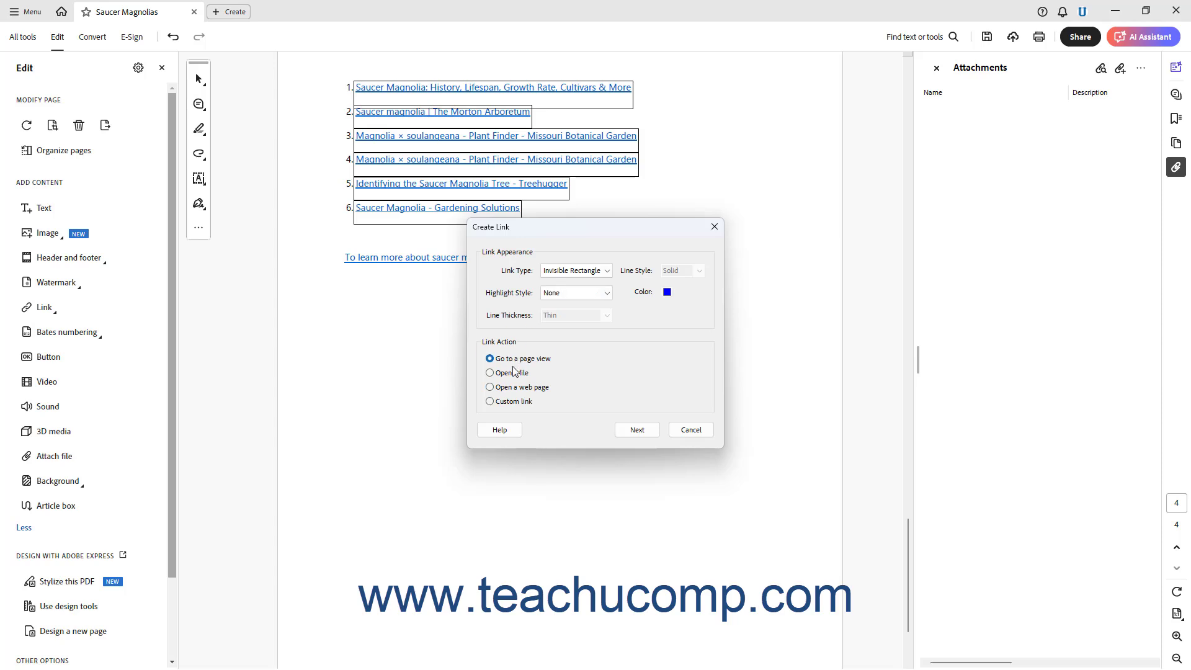
click(509, 372)
click(509, 388)
click(510, 402)
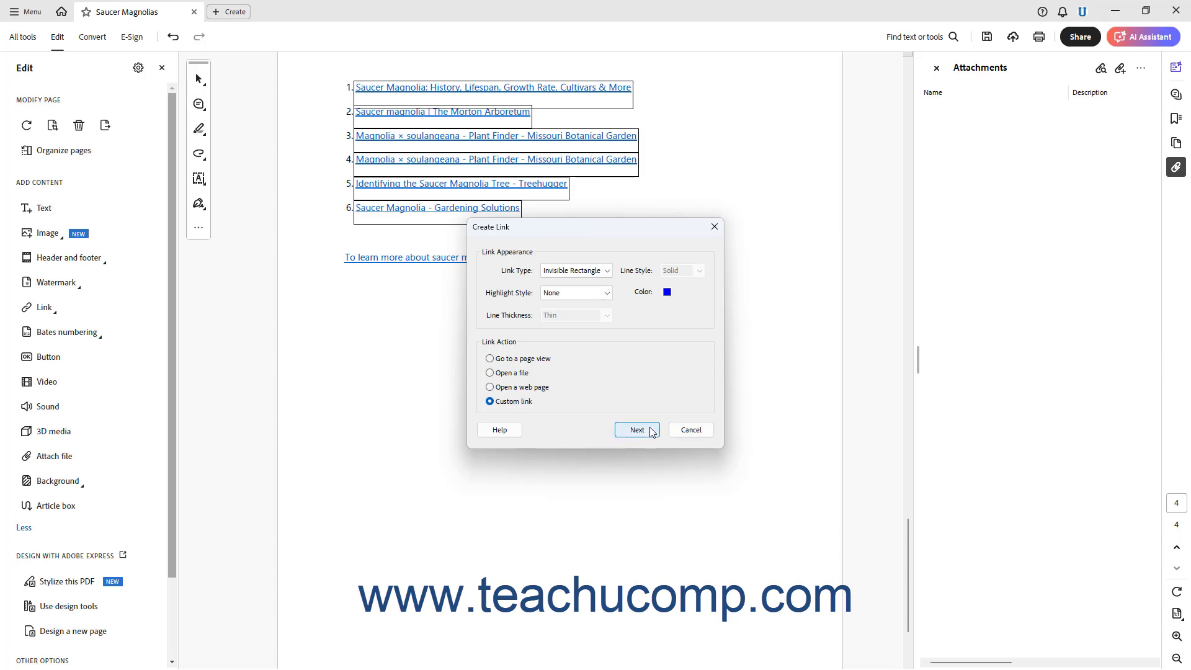
click(542, 363)
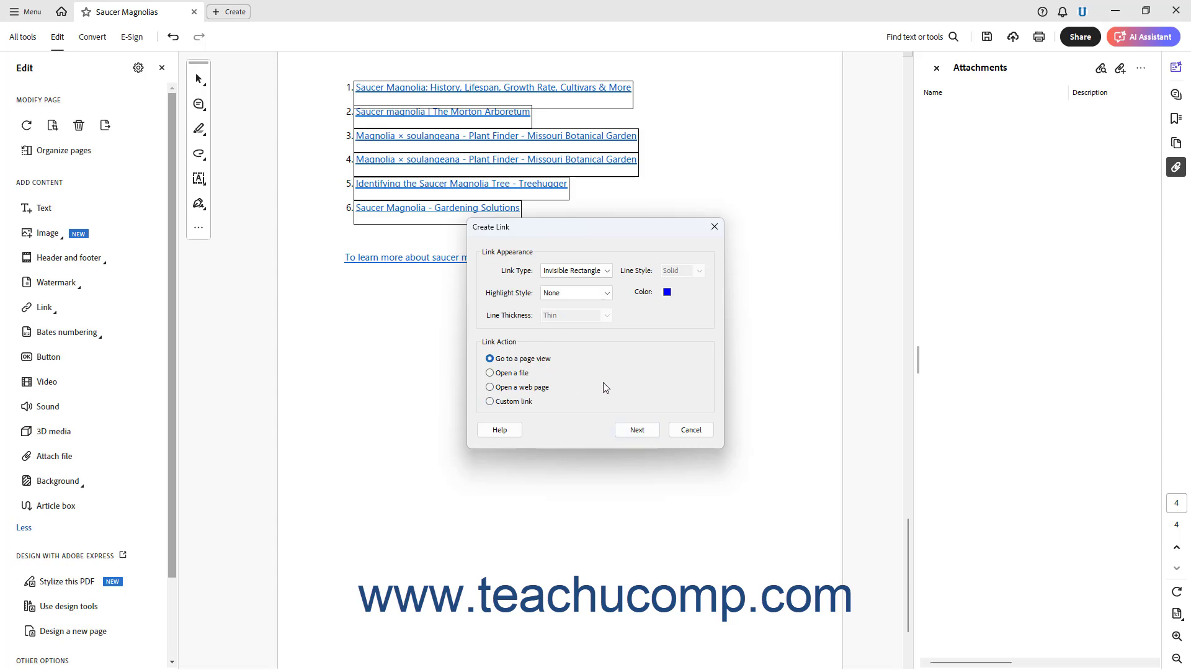
click(639, 429)
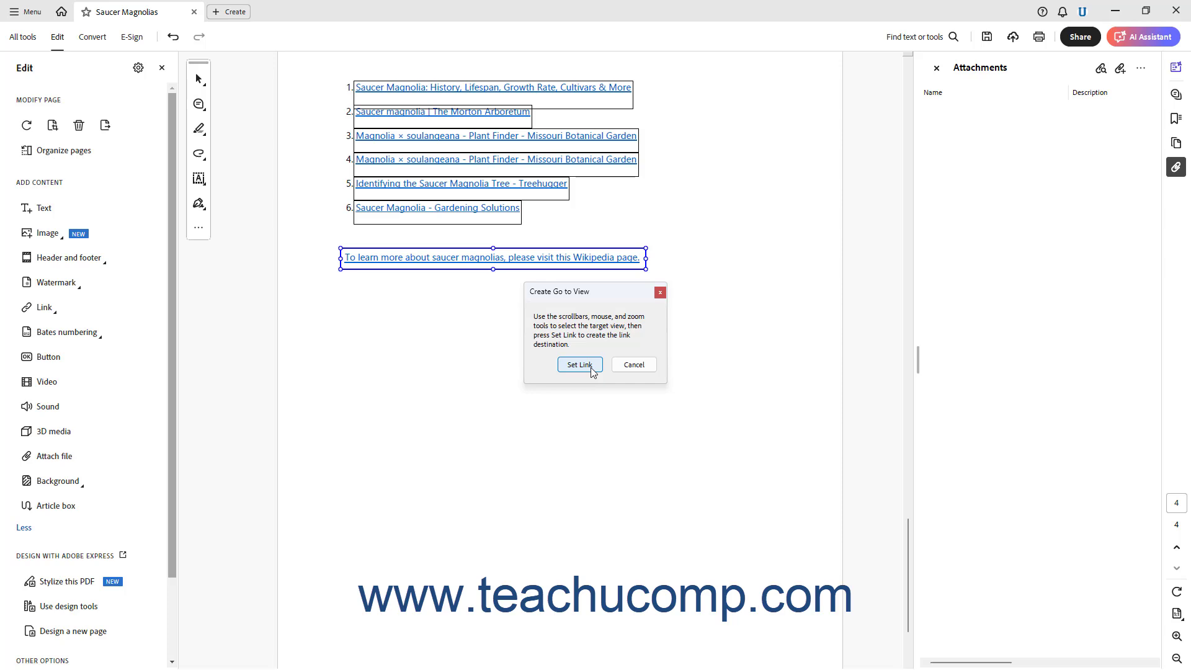
click(643, 364)
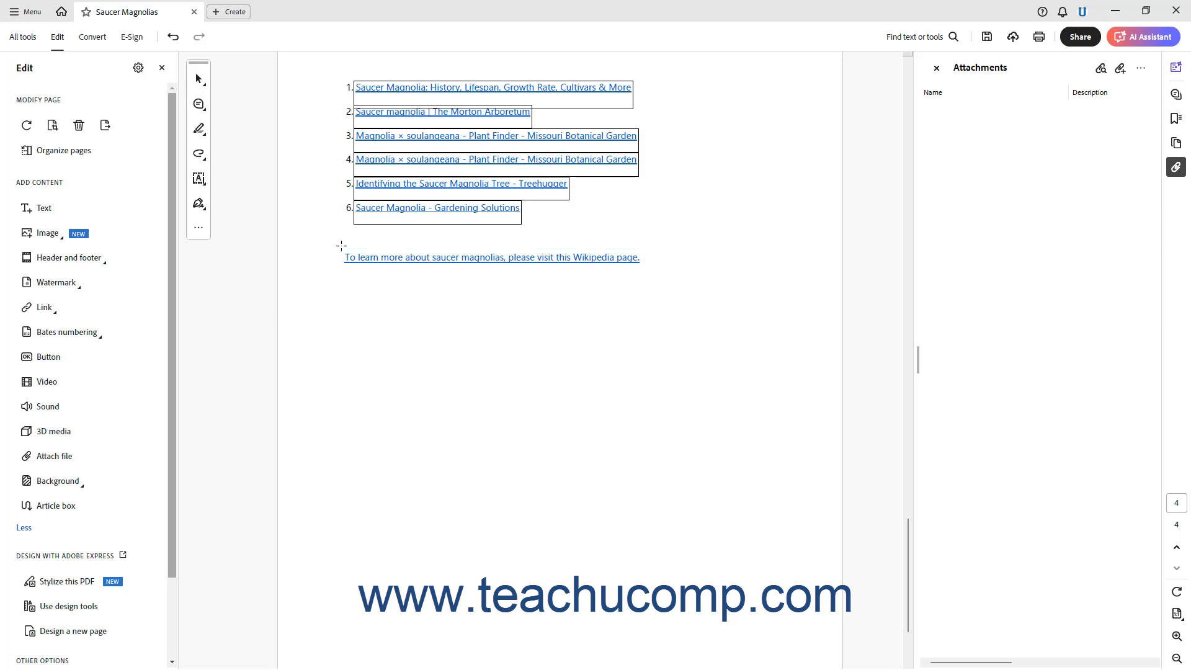
Redraw the link rectangle and try an Open a file action, cancelling the file picker.
drag(342, 245, 652, 272)
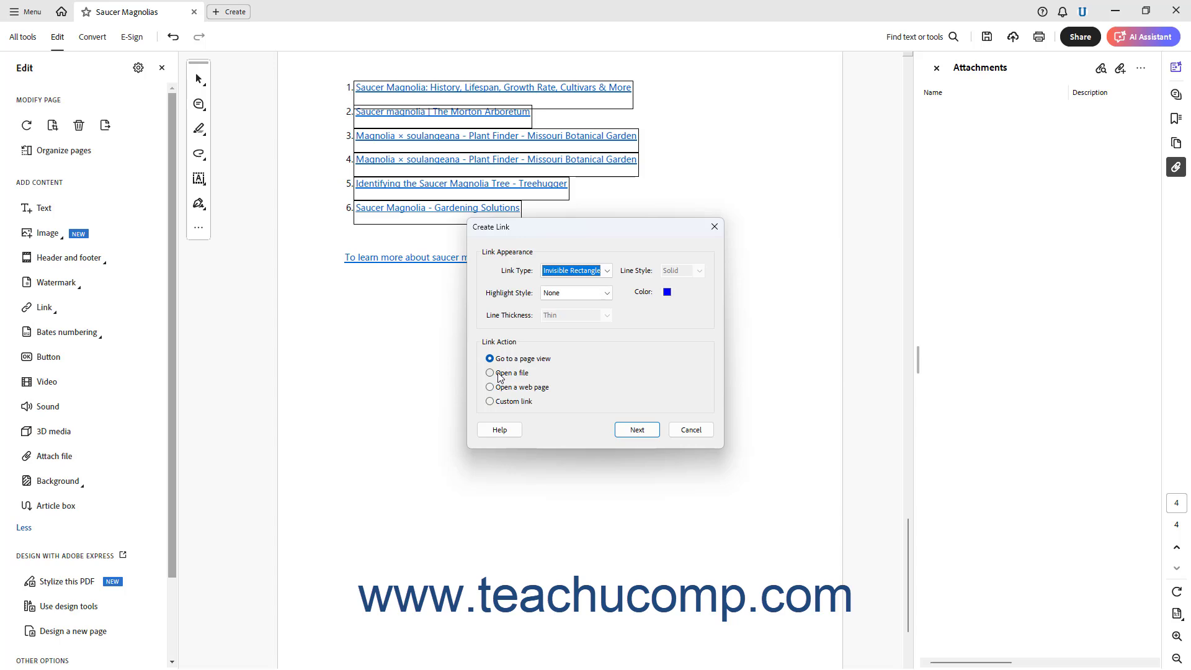
click(500, 375)
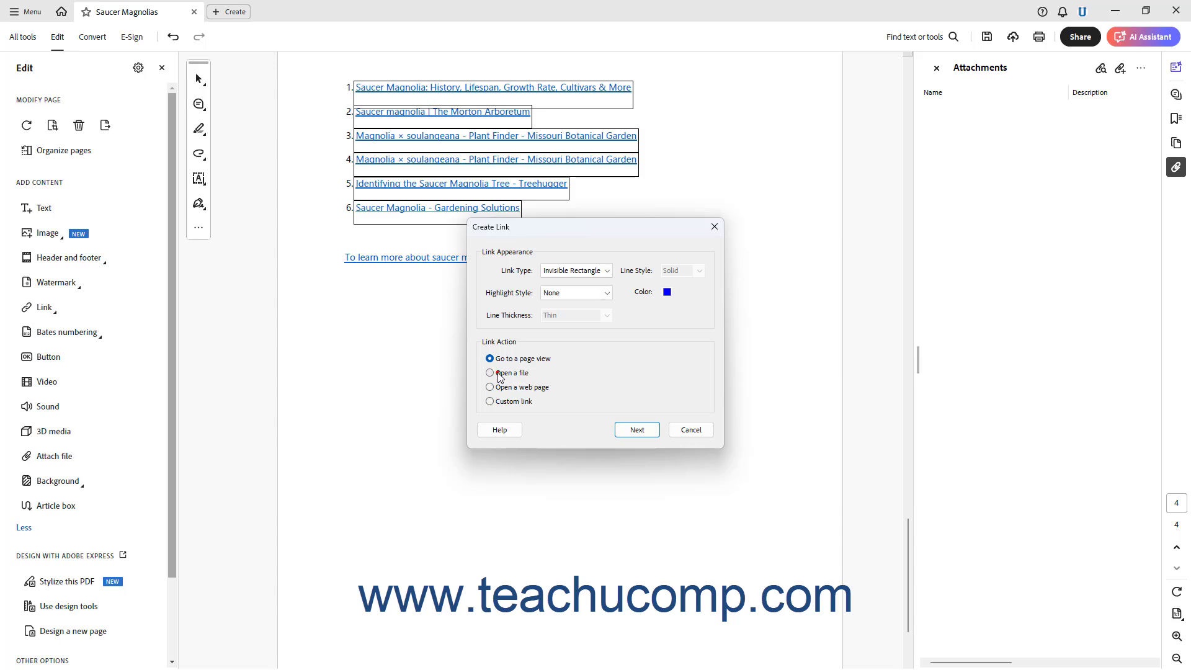
click(636, 430)
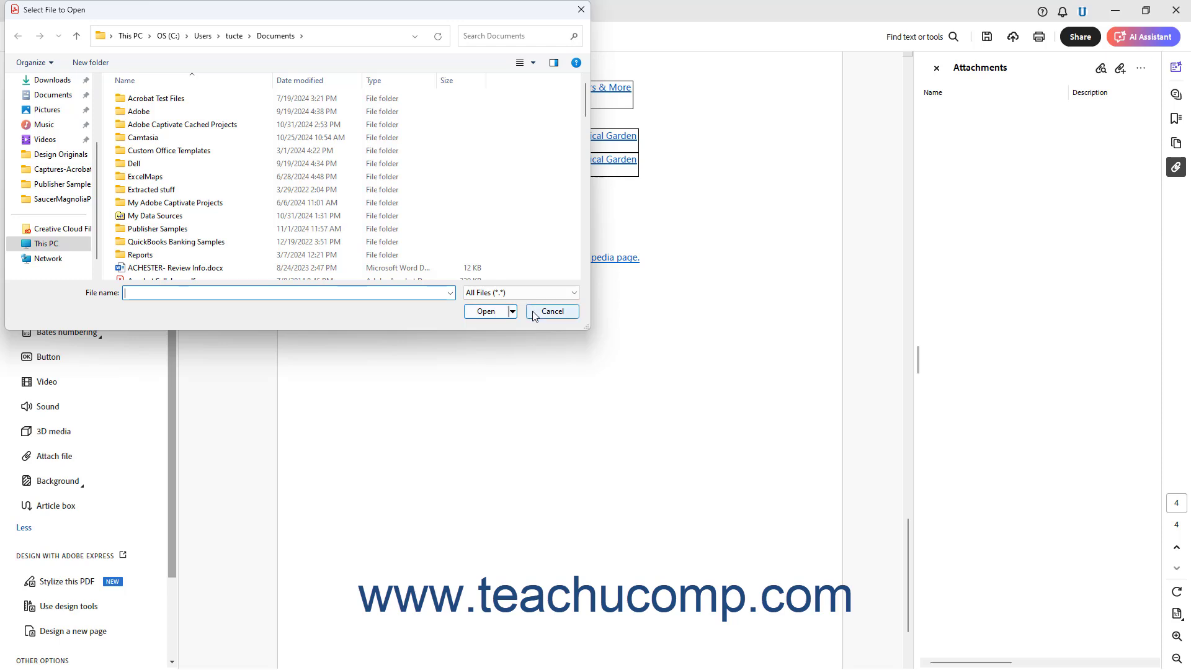
click(552, 311)
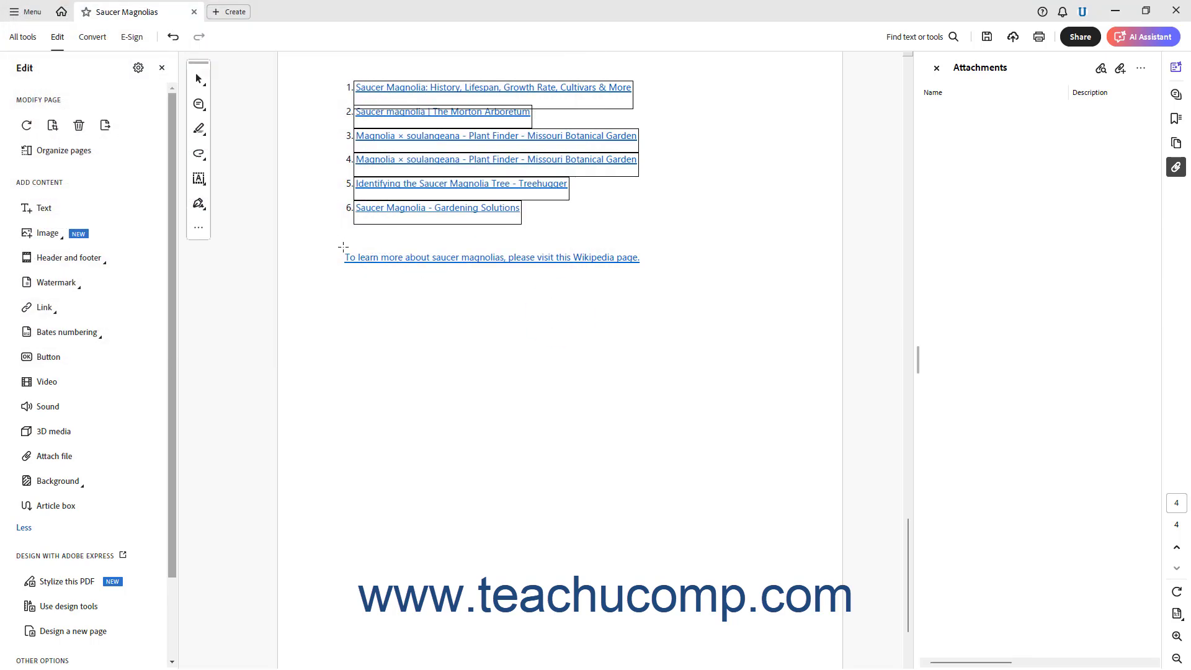
Redraw the link rectangle and try an Open a web page action, cancelling the URL dialog.
drag(341, 247, 646, 268)
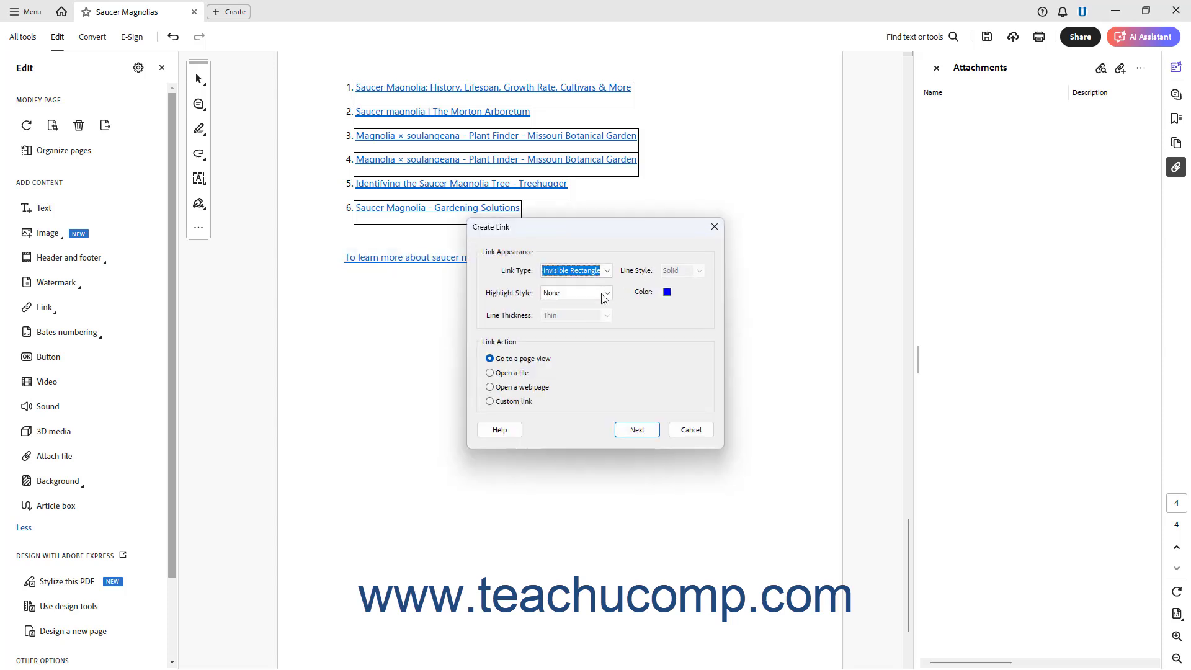
click(500, 389)
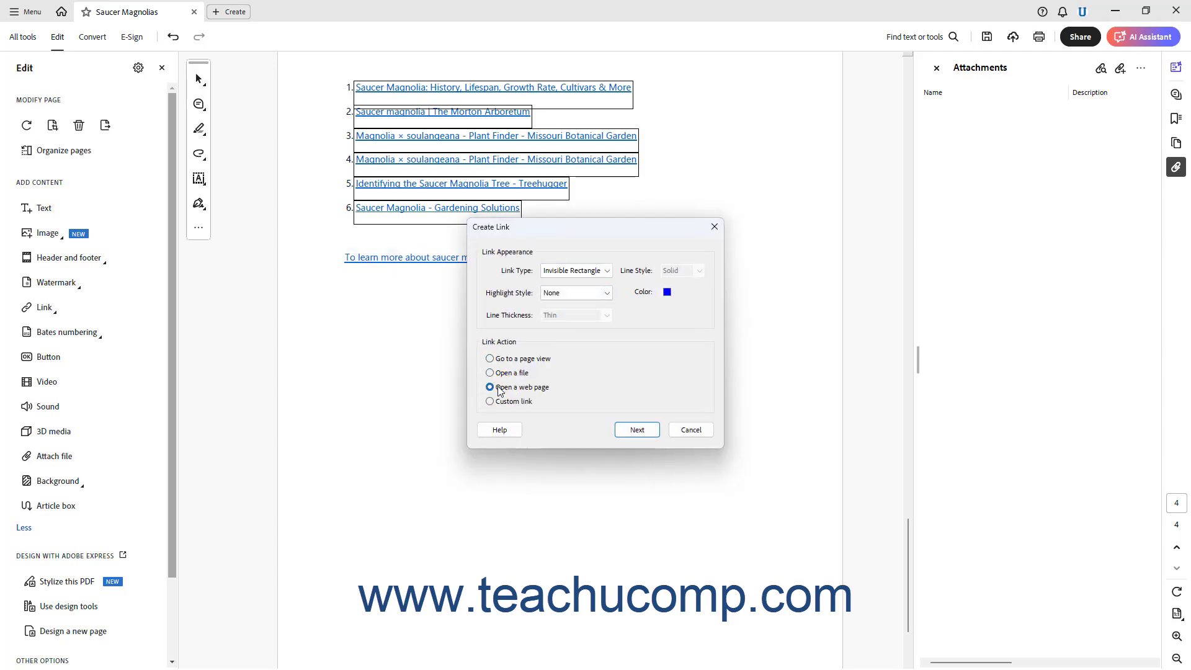
click(634, 430)
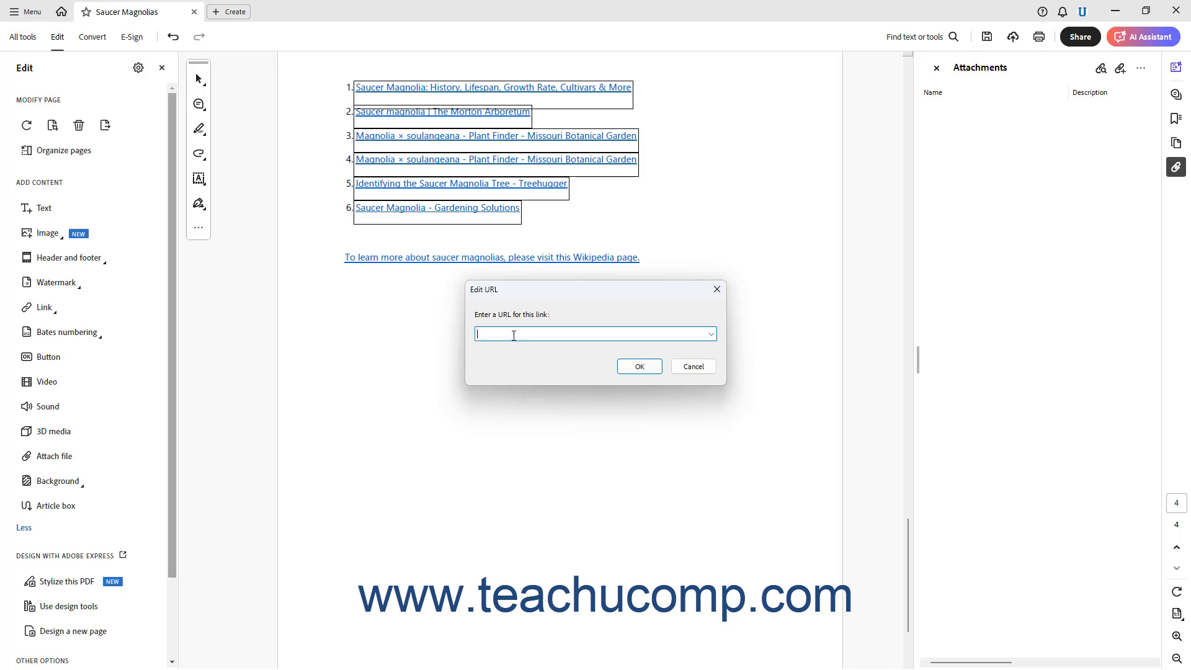
click(691, 366)
Redraw the link rectangle over the Wikipedia sentence as a Custom link and open its Actions settings.
drag(343, 250, 644, 274)
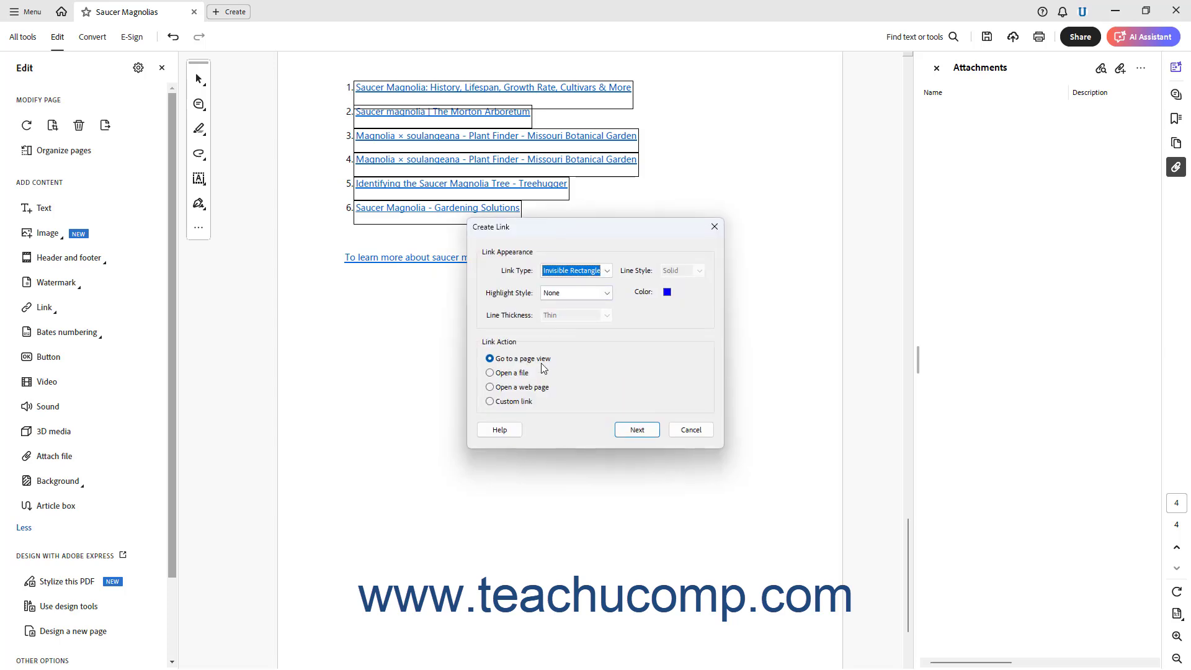
click(513, 401)
click(633, 429)
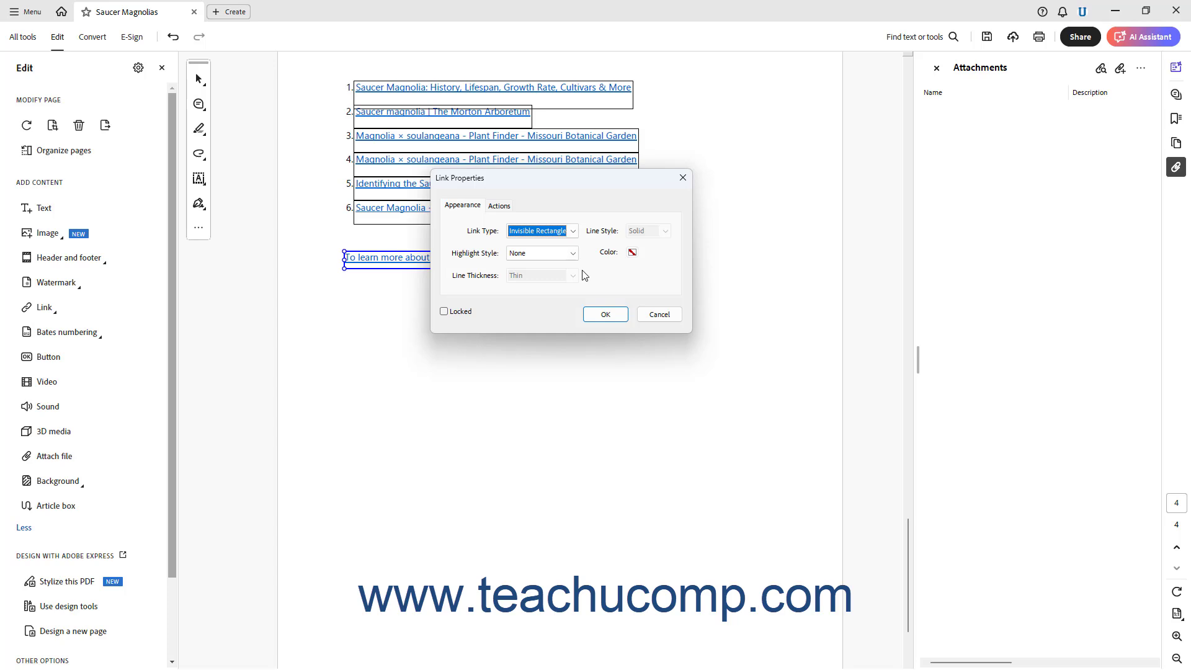
click(468, 209)
click(502, 206)
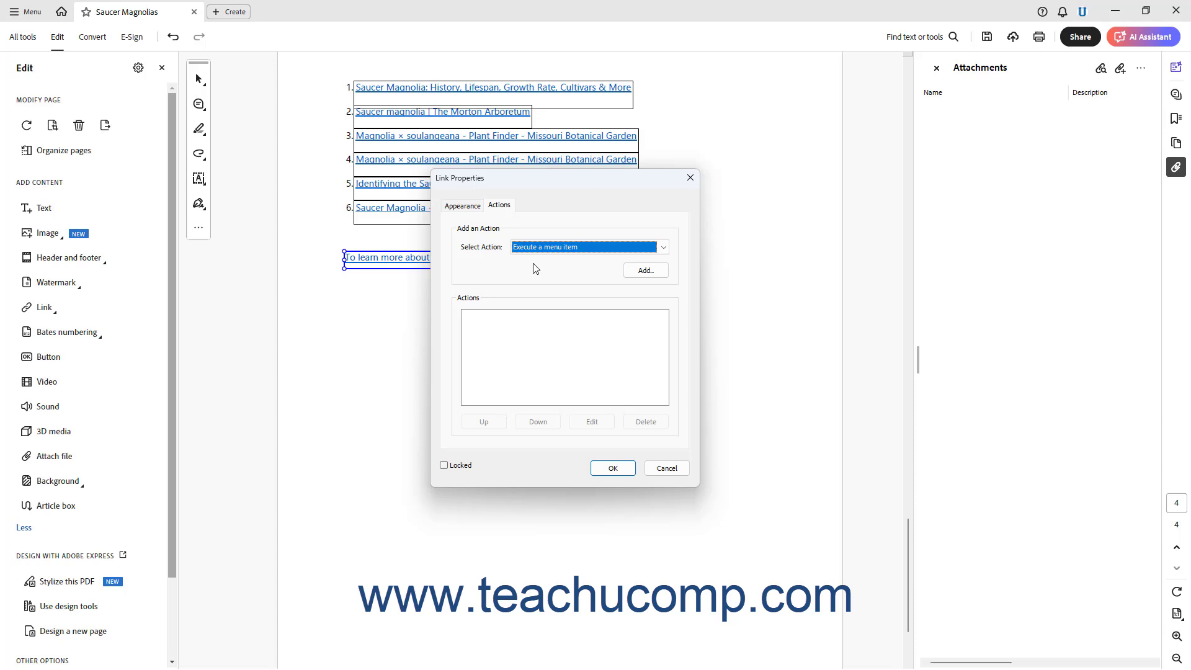
click(664, 247)
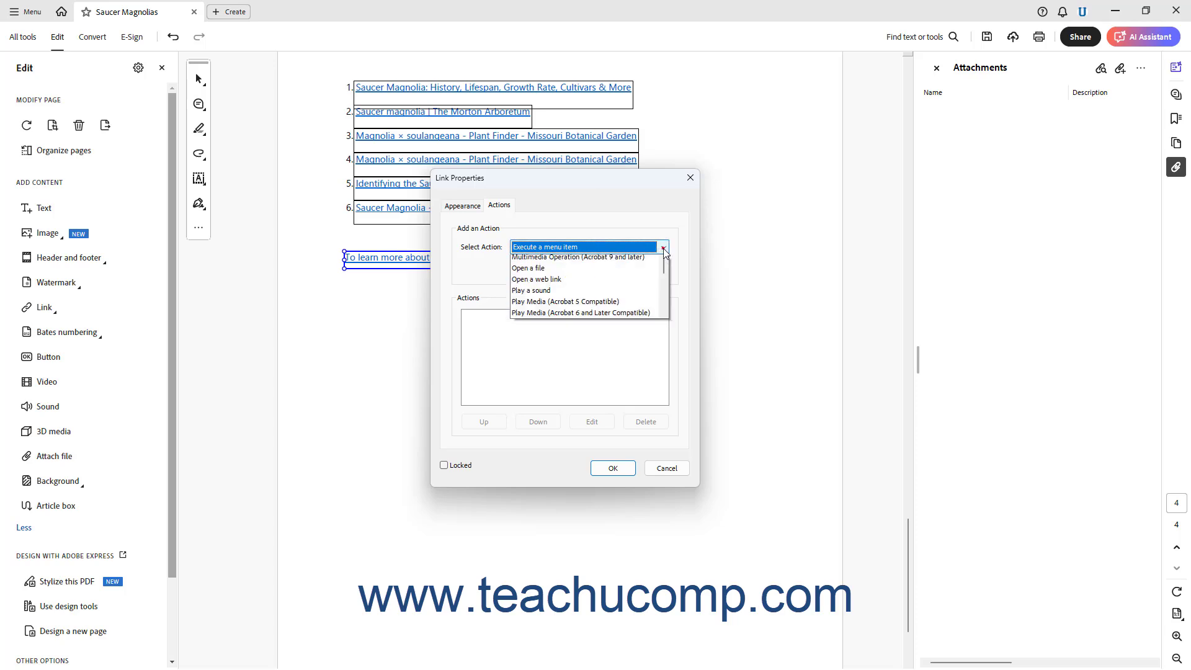
scroll(624, 266, down, 2)
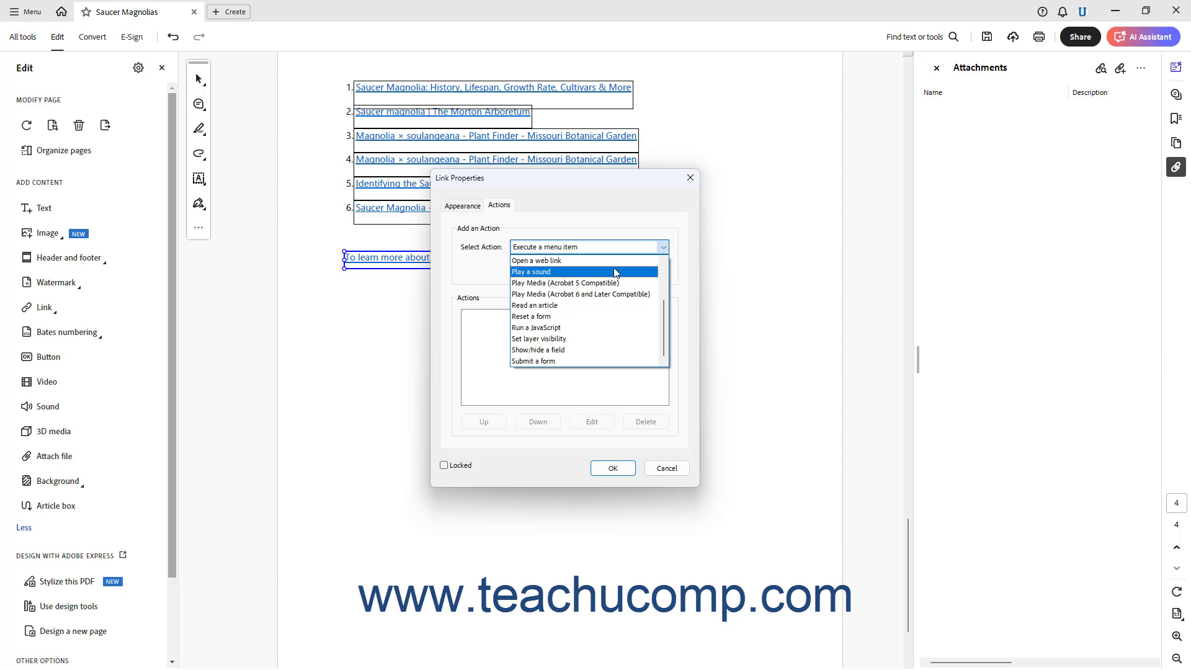
scroll(604, 301, up, 2)
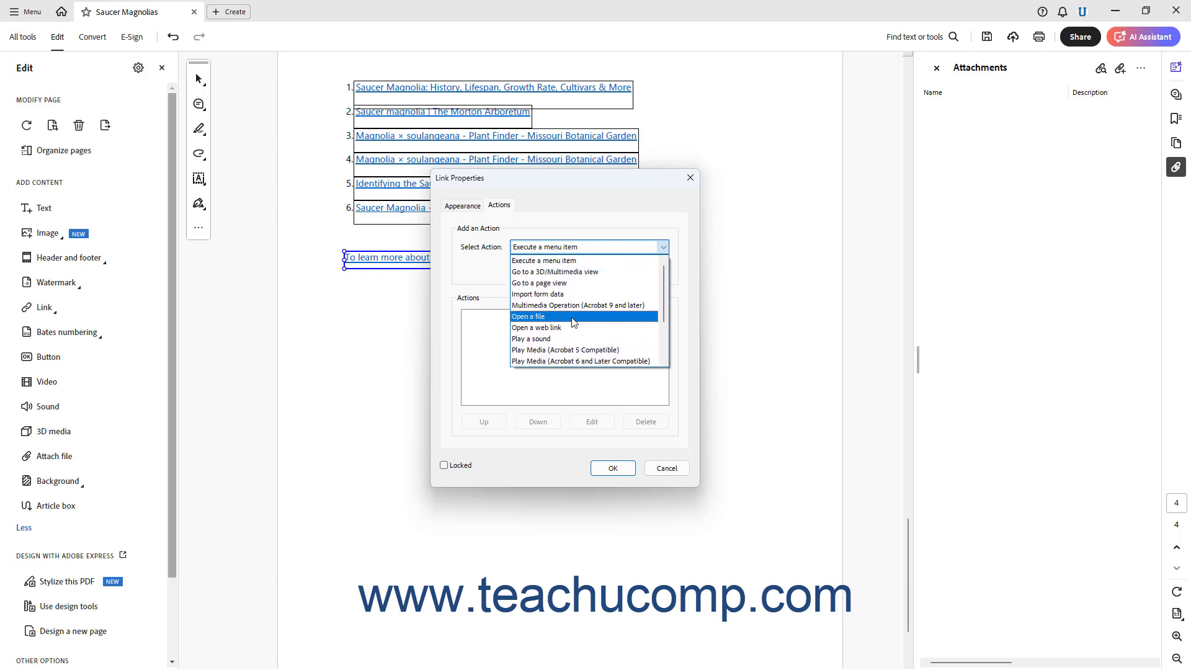
click(572, 328)
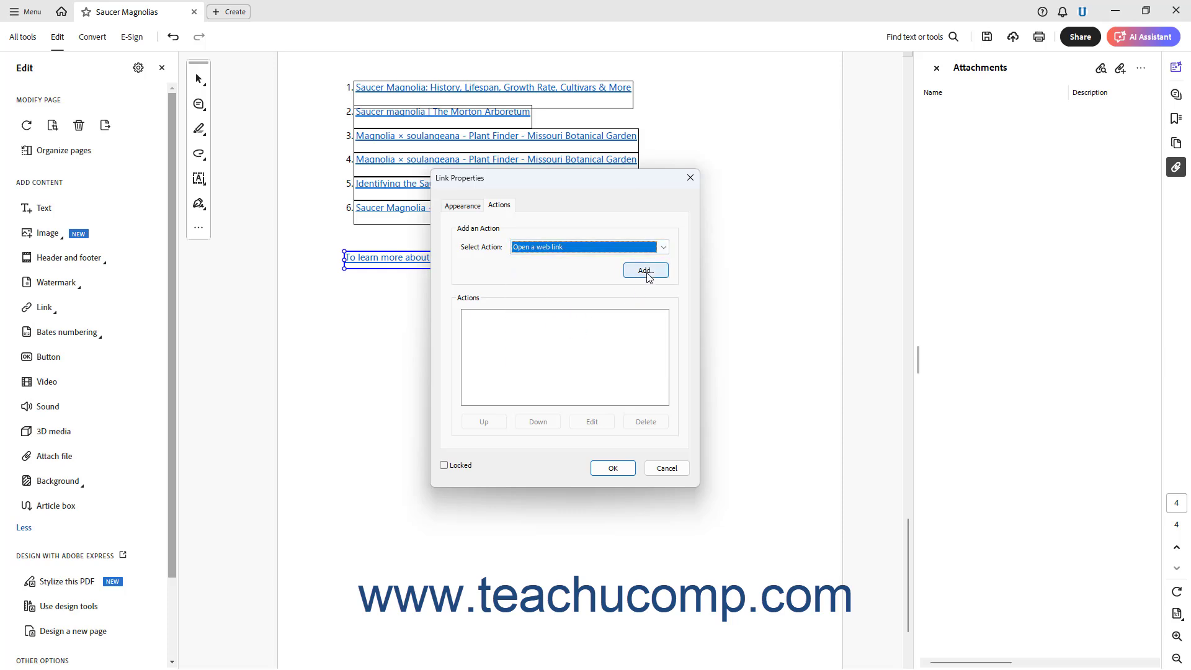
click(645, 271)
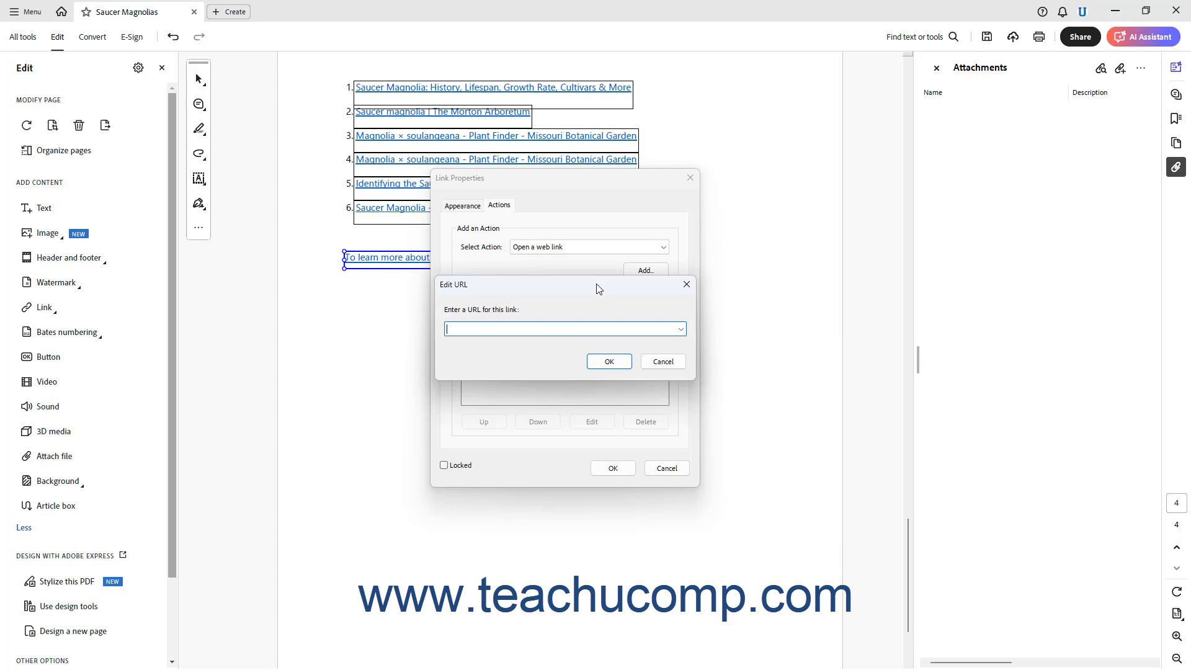
right_click(490, 329)
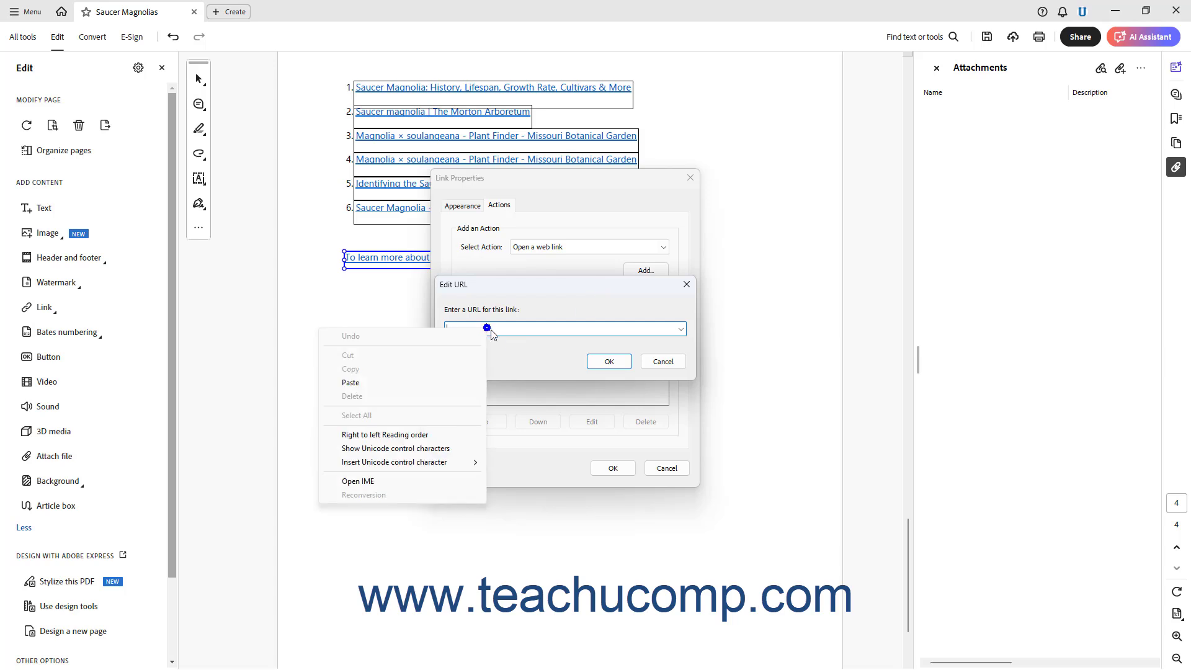
click(445, 384)
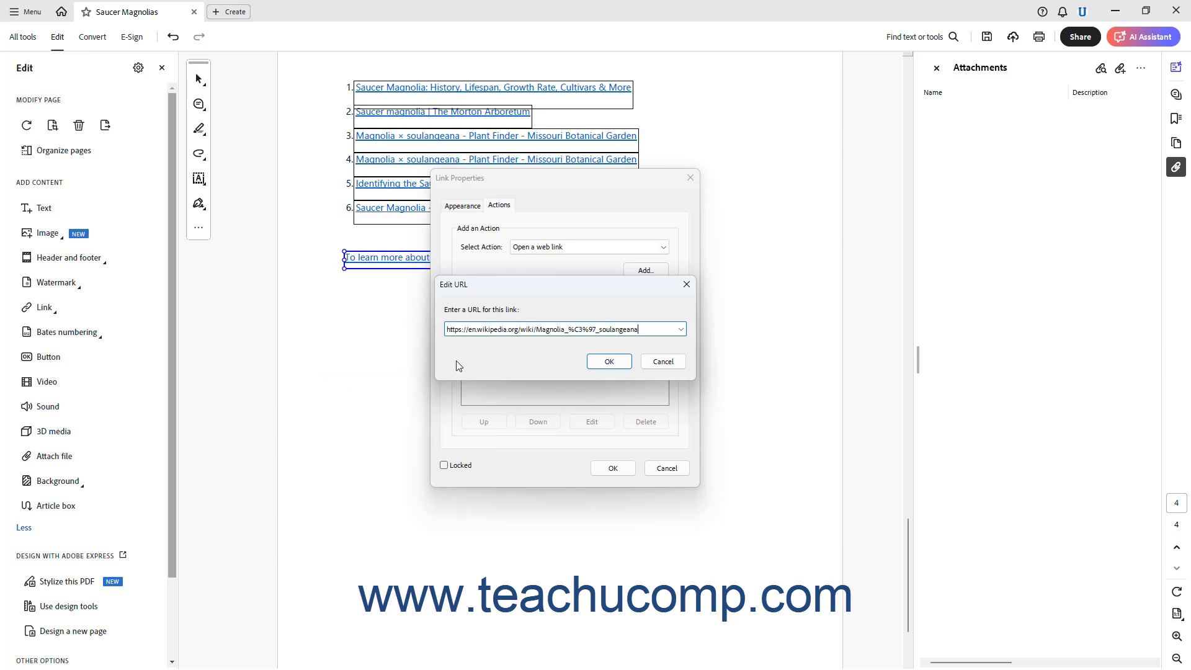
click(608, 362)
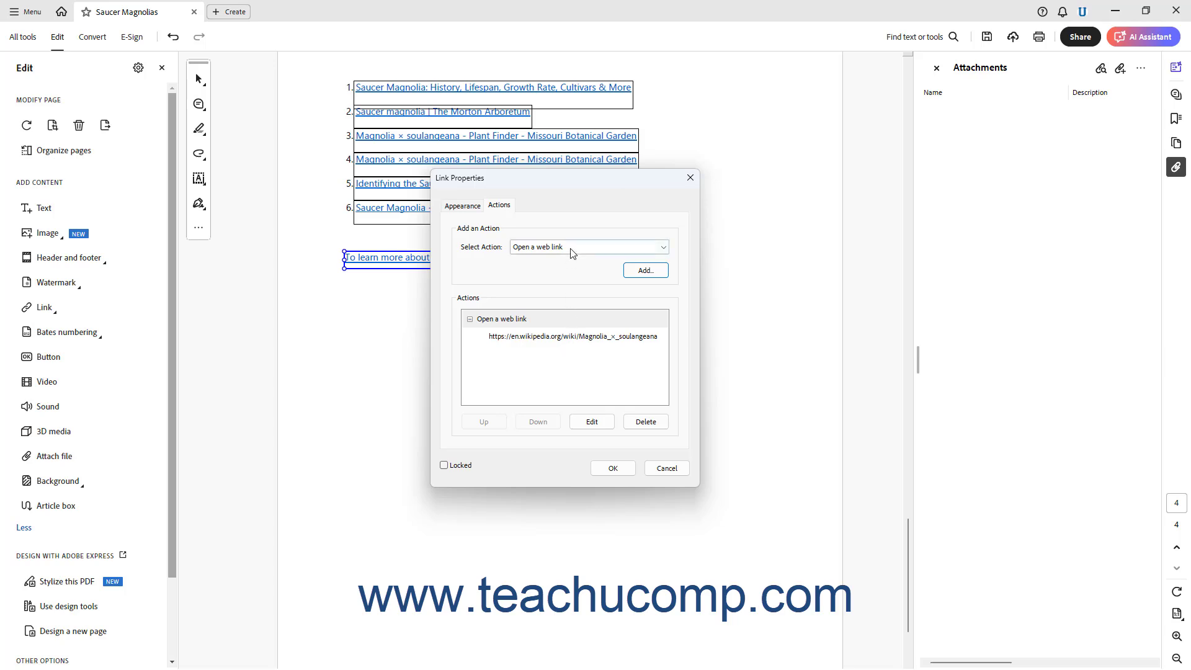
Add a second Open a file action to the link that opens Saucer Magnolias.docx from Documents.
click(663, 247)
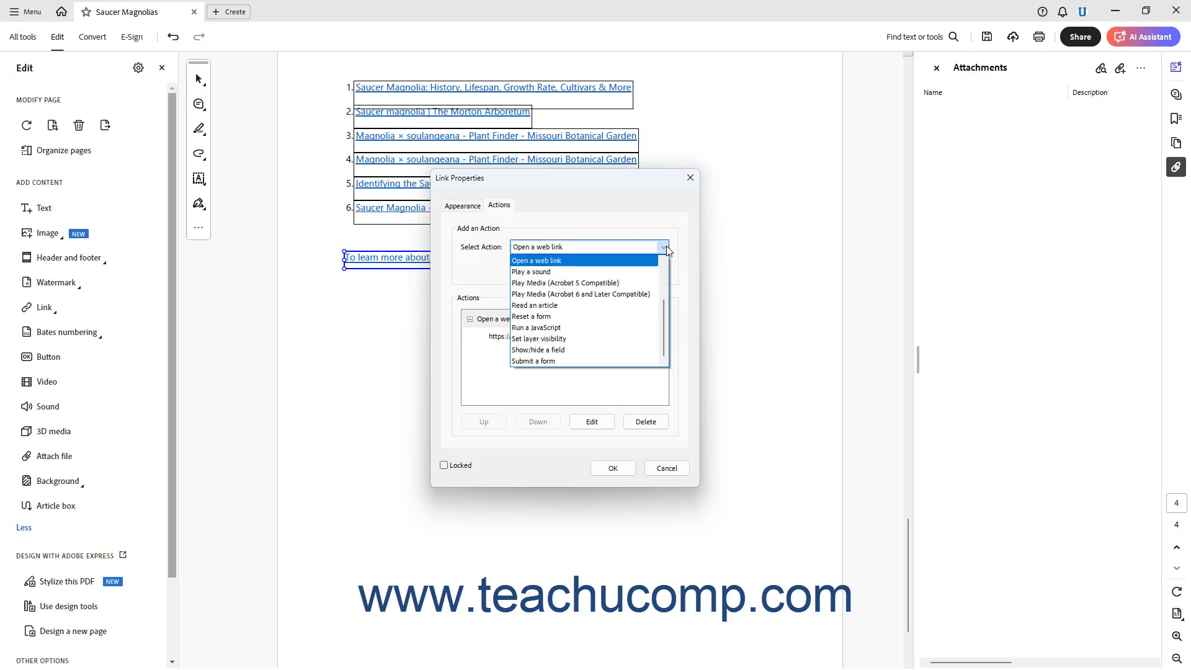
click(595, 272)
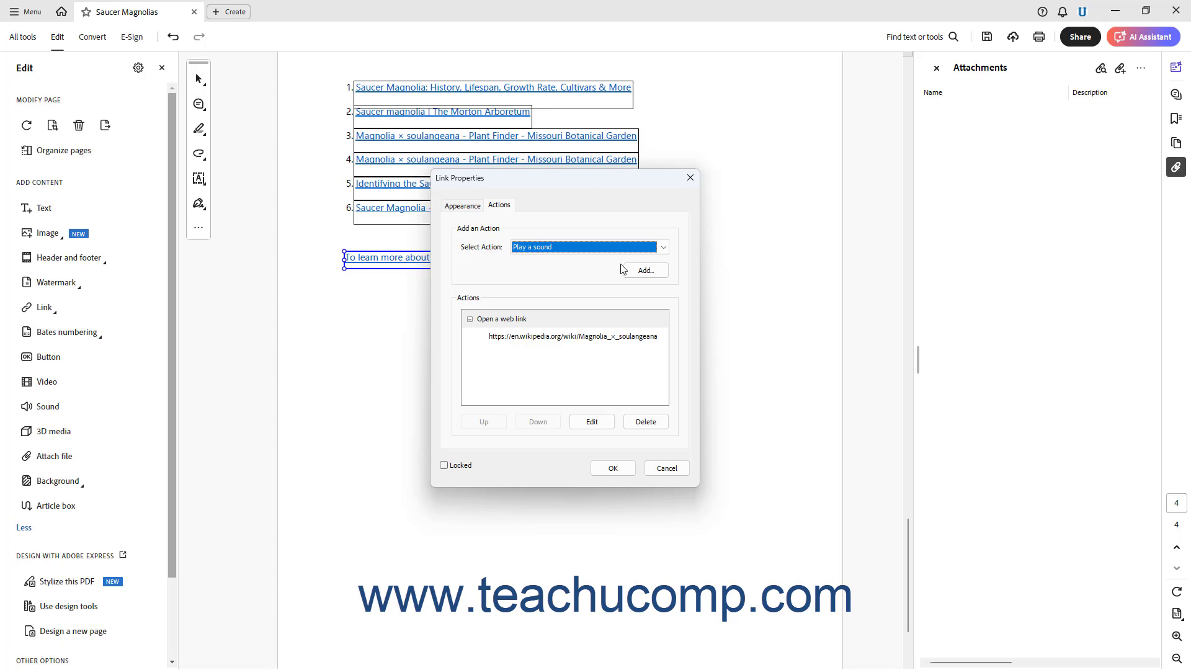
click(663, 248)
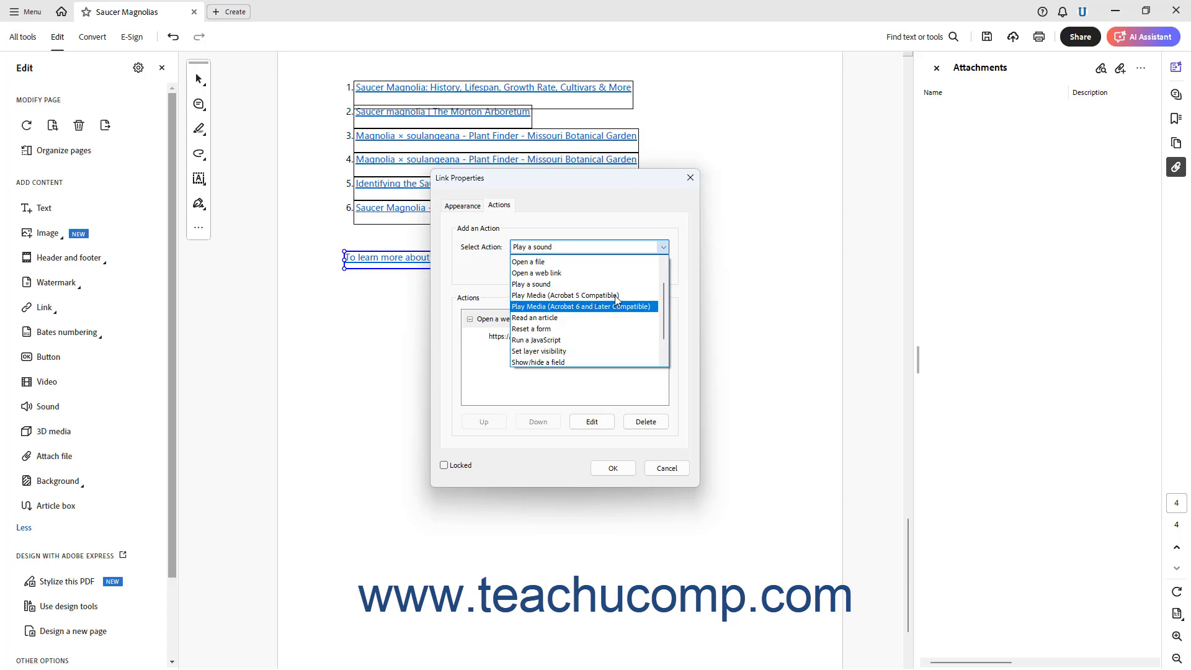
scroll(615, 300, up, 2)
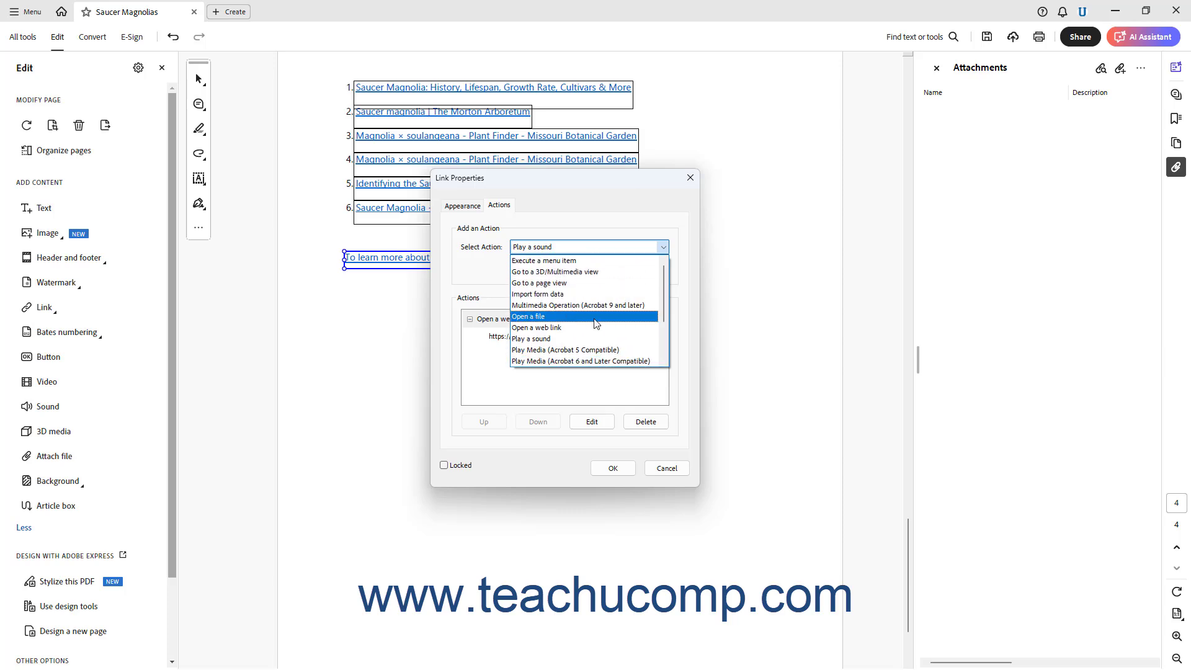
click(594, 317)
click(644, 272)
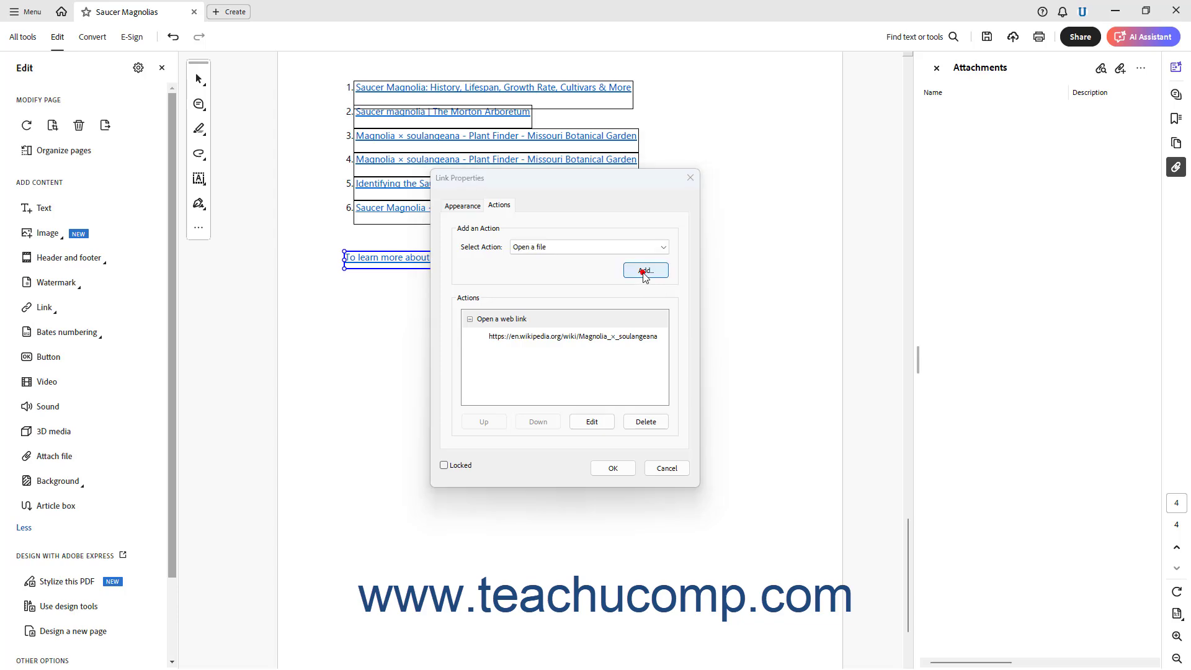
scroll(594, 435, down, 3)
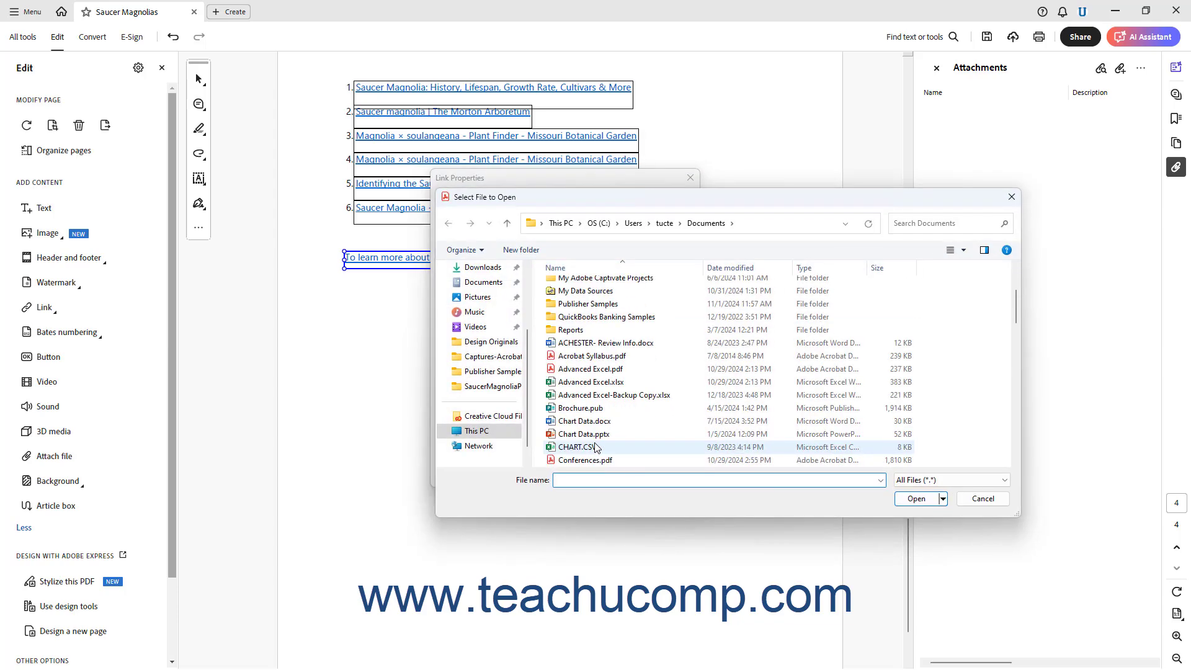
scroll(596, 446, down, 10)
click(612, 345)
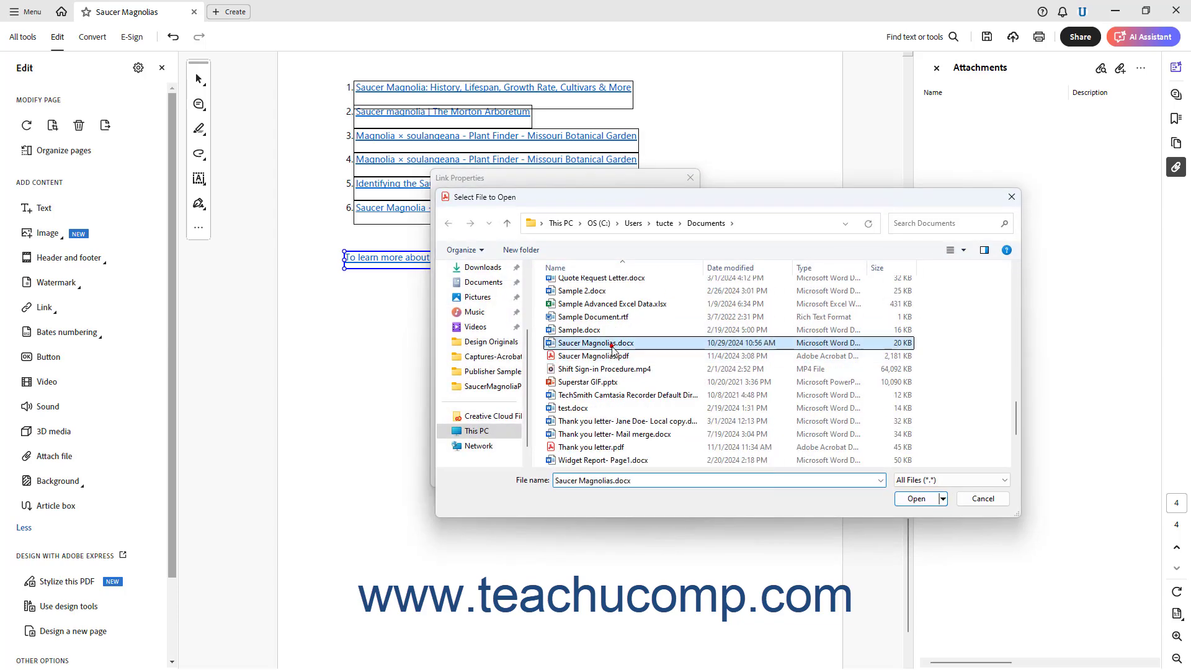
click(916, 498)
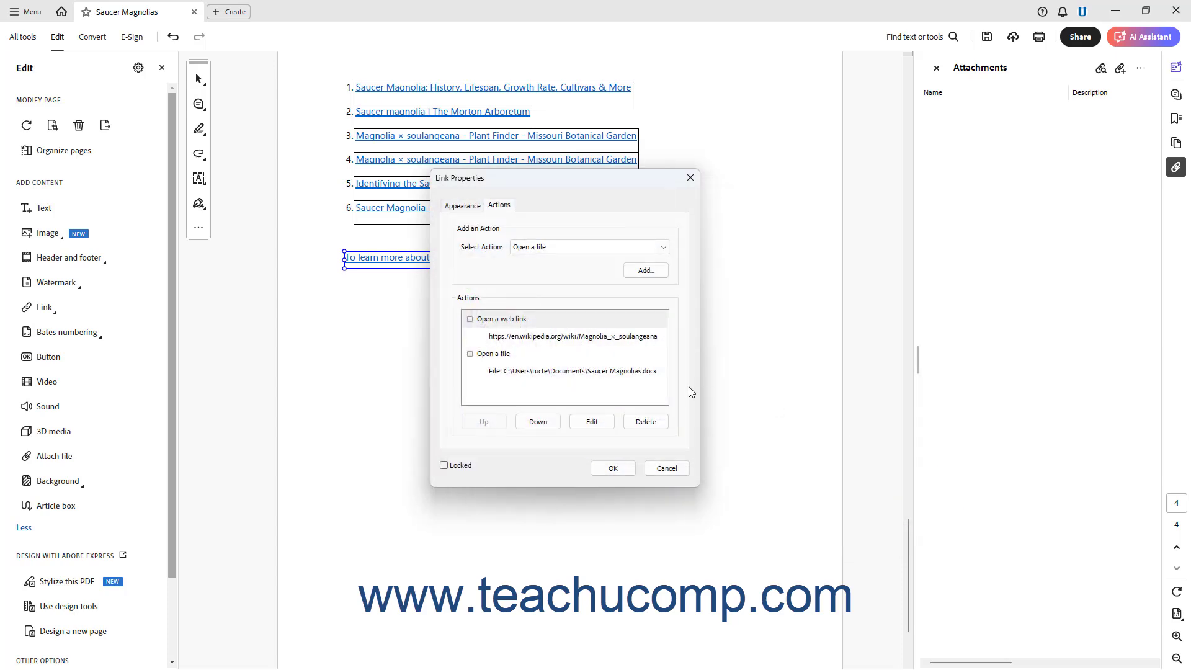
Move the Open a file action up in the action list and back down again.
click(518, 361)
click(484, 421)
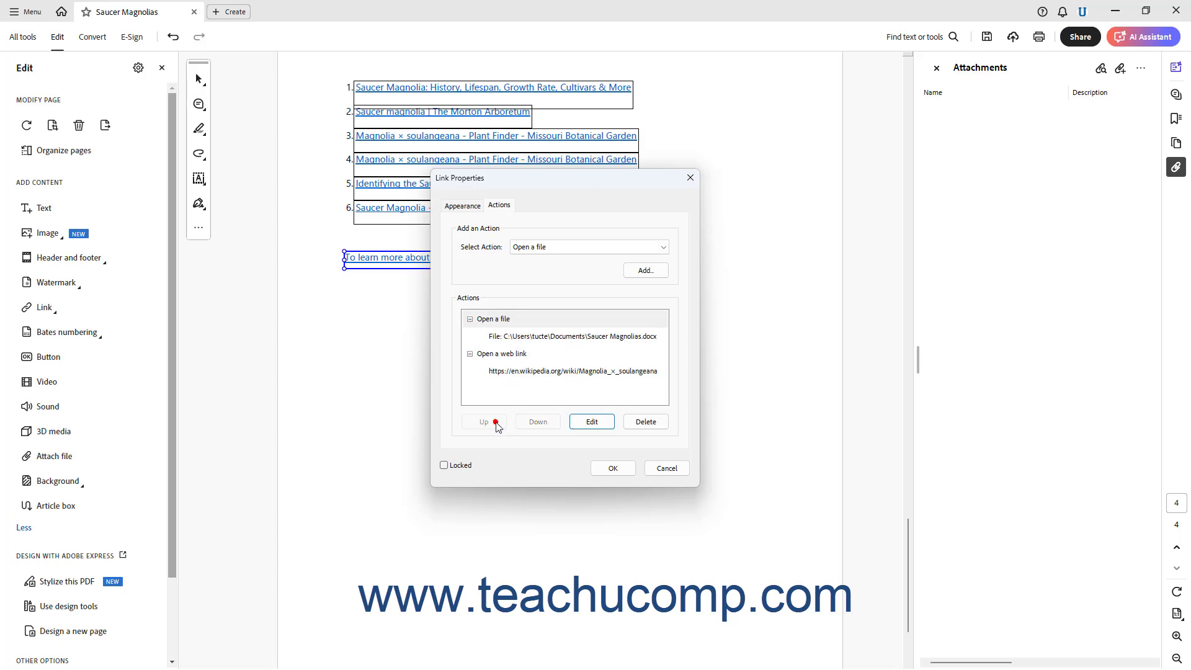
click(529, 423)
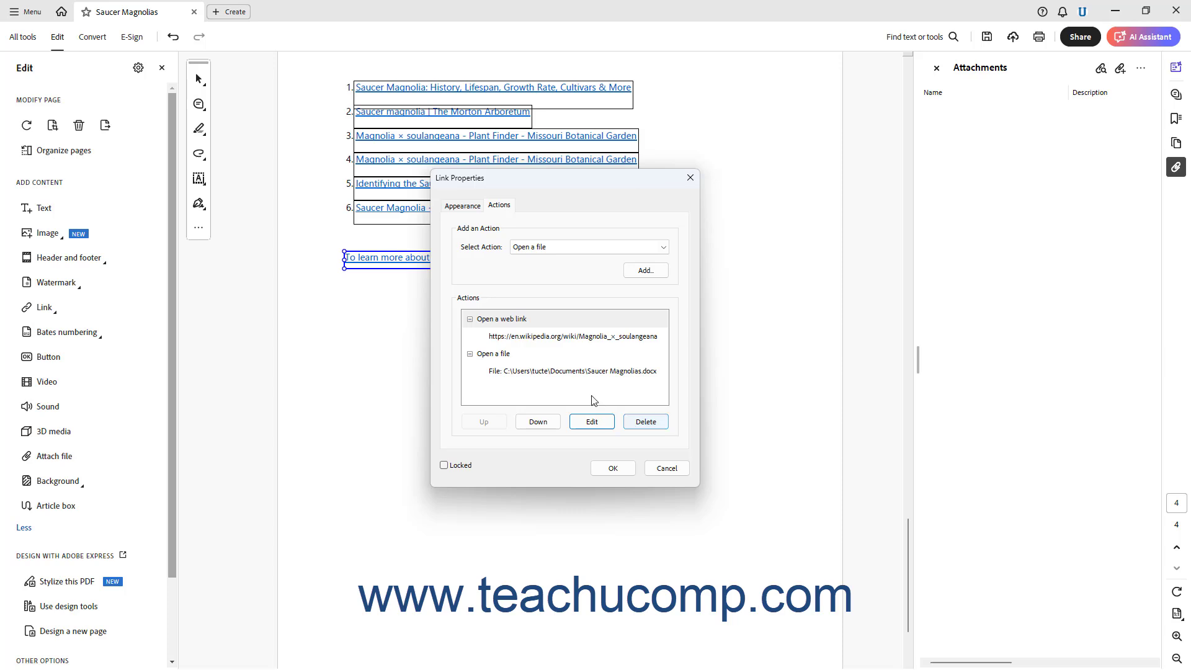
Delete the Open a file action and apply the link properties.
click(529, 355)
click(643, 424)
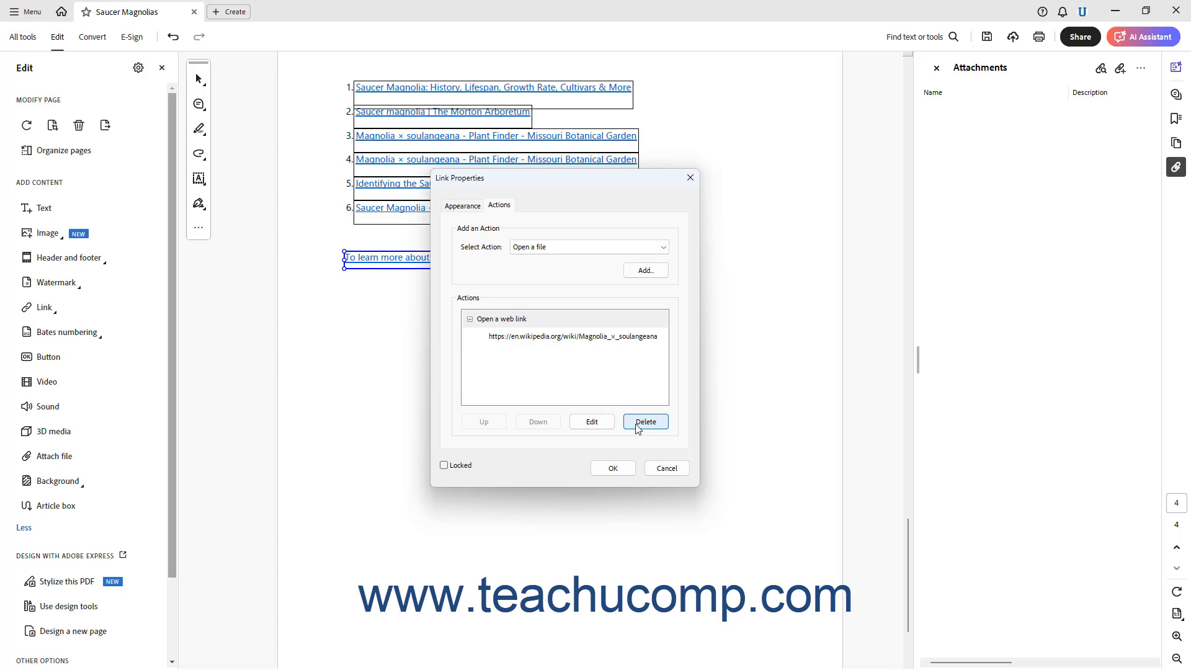
click(613, 468)
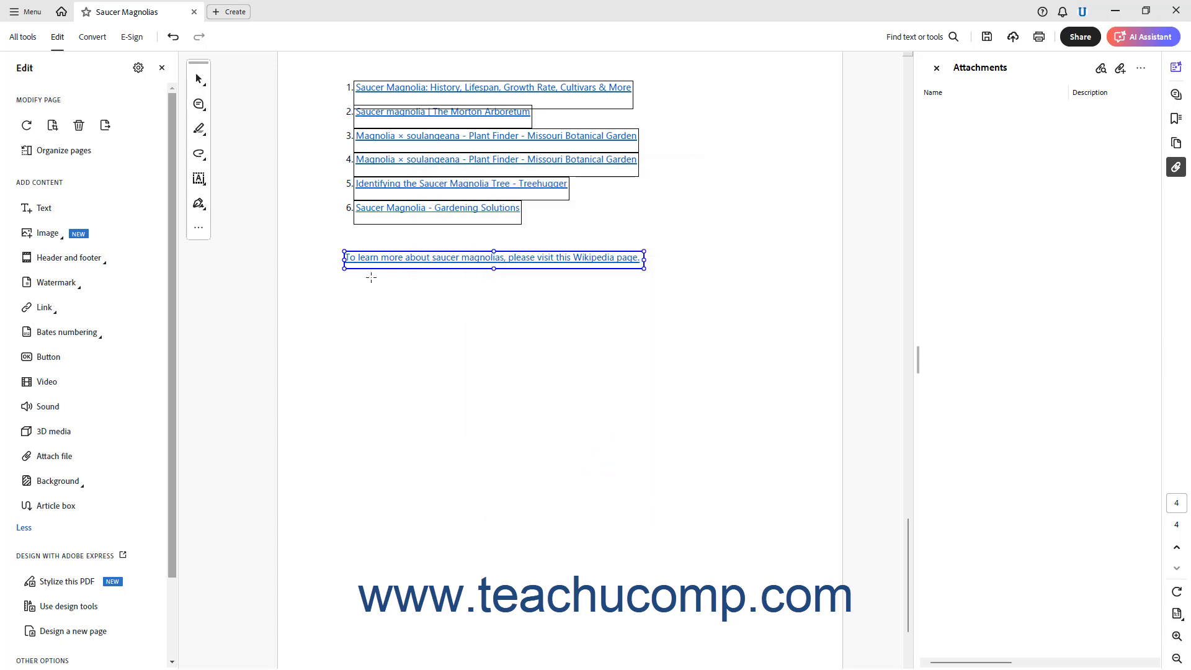
Test the Wikipedia sentence link outside editing, allowing the connection to en.wikipedia.org, then close the browser window.
click(22, 36)
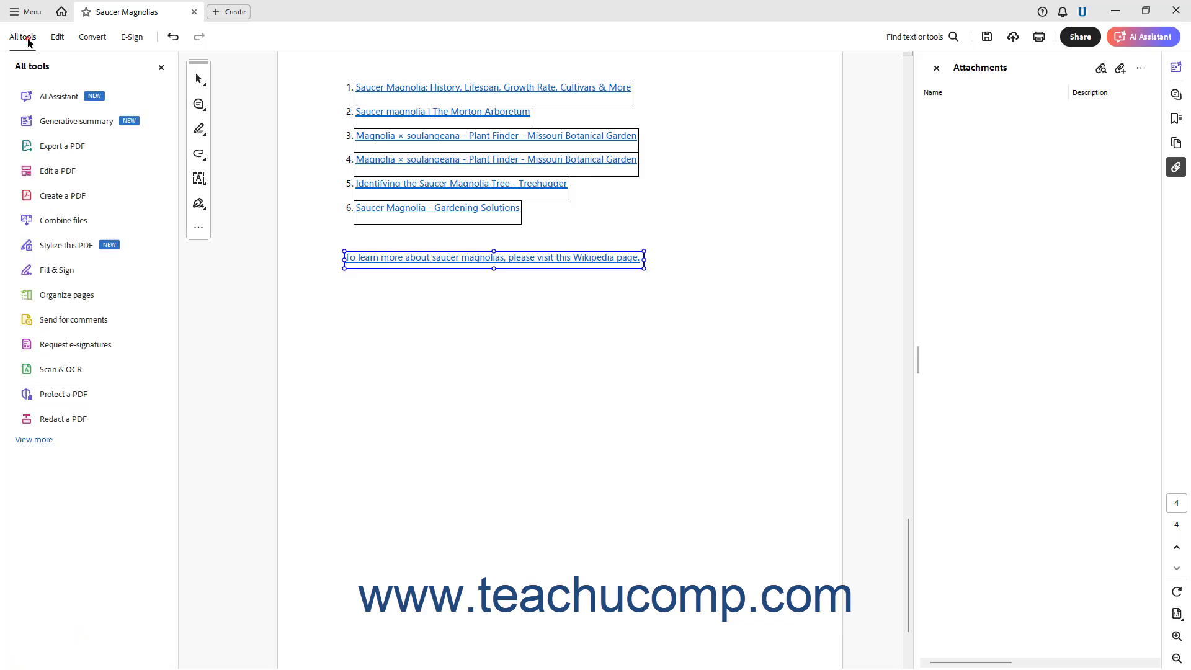
click(382, 258)
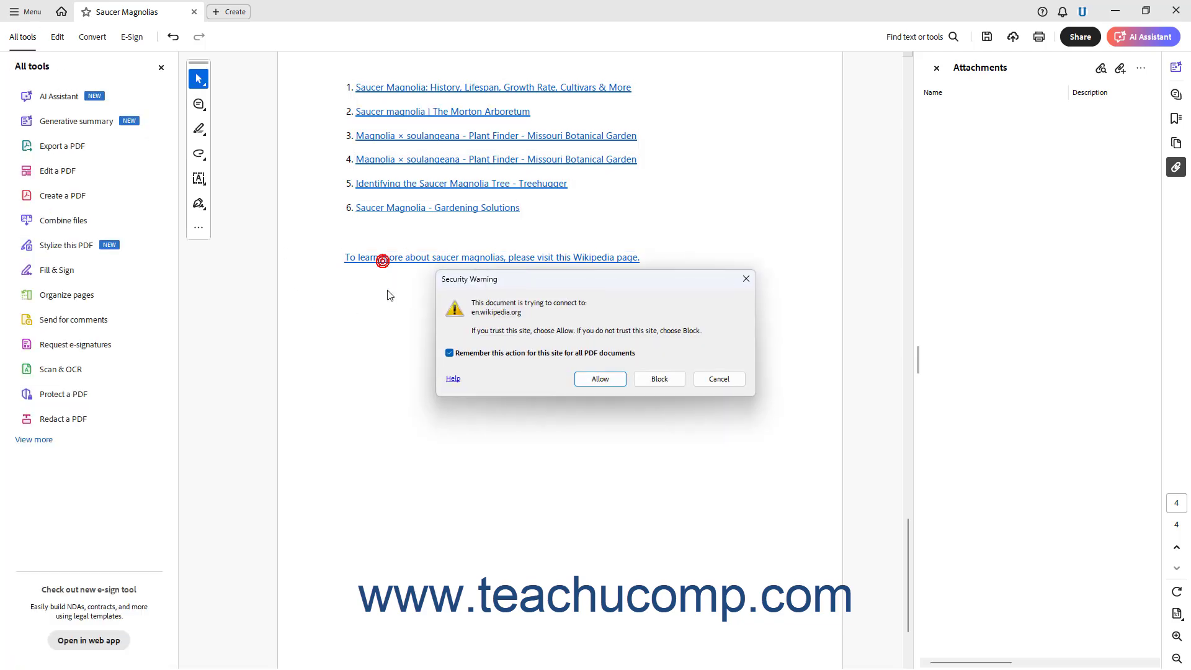
click(509, 355)
click(600, 379)
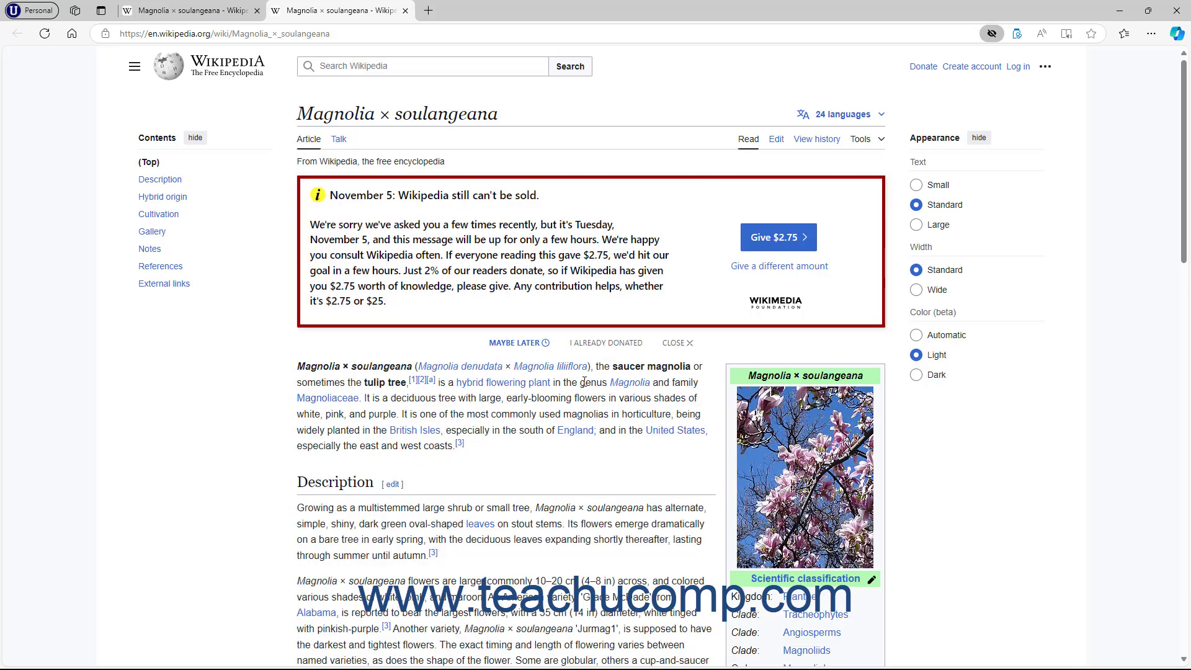
click(1176, 11)
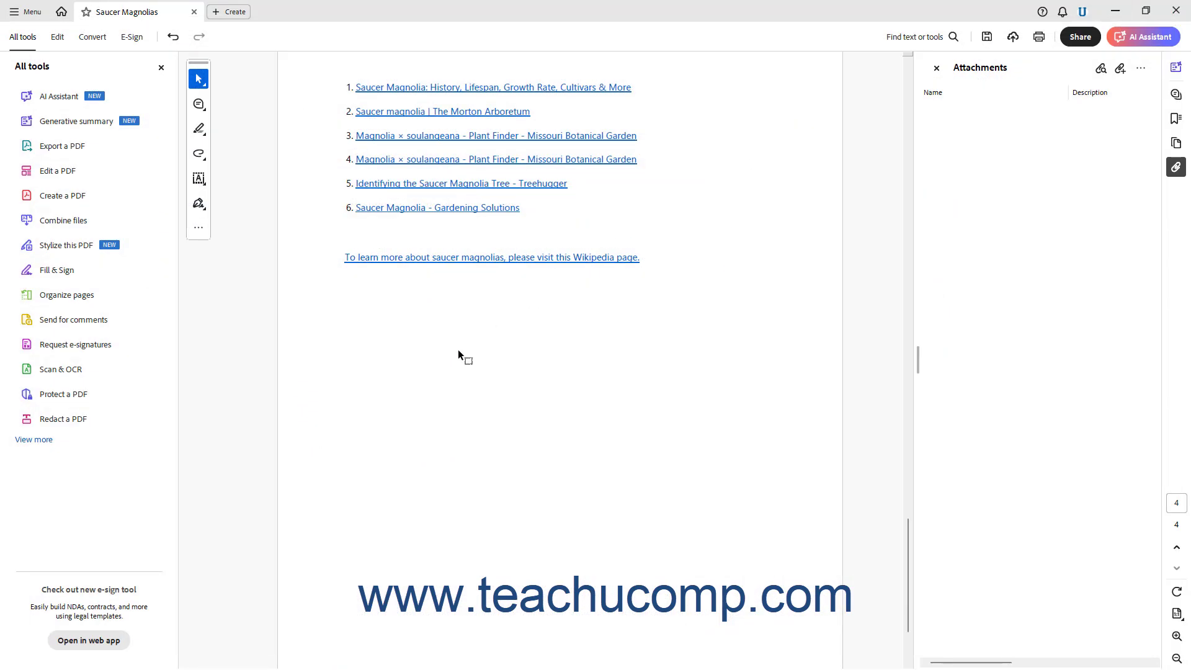
Return to link editing and reopen the Wikipedia sentence link's properties to review its actions, then close them.
click(65, 40)
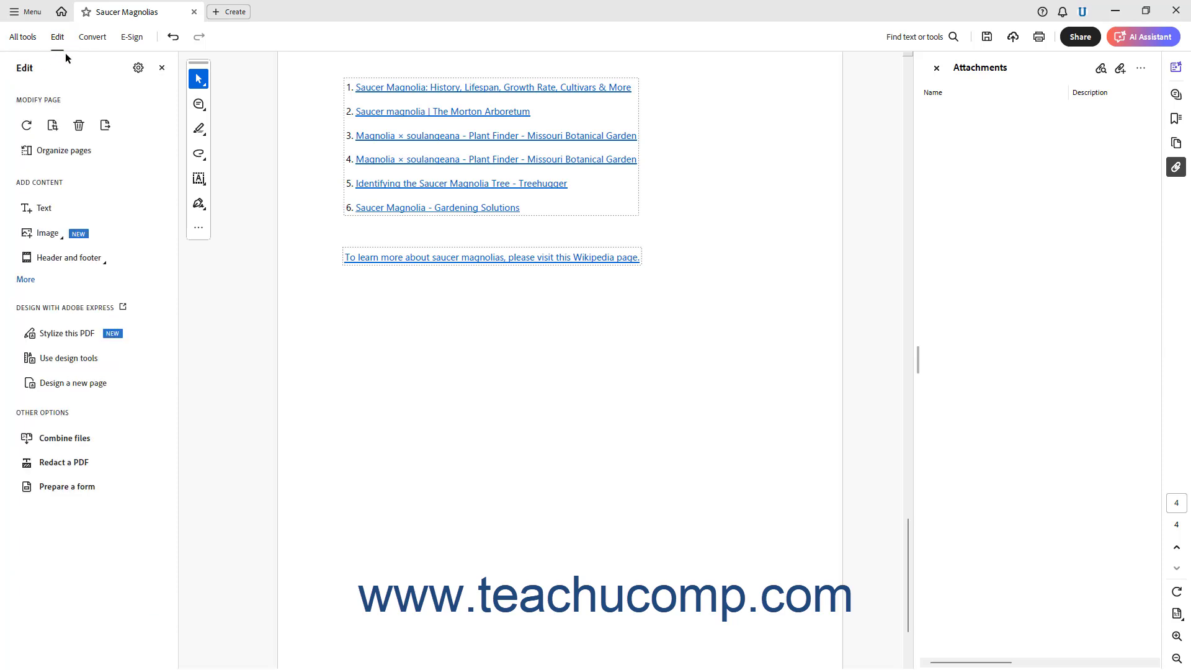
click(26, 280)
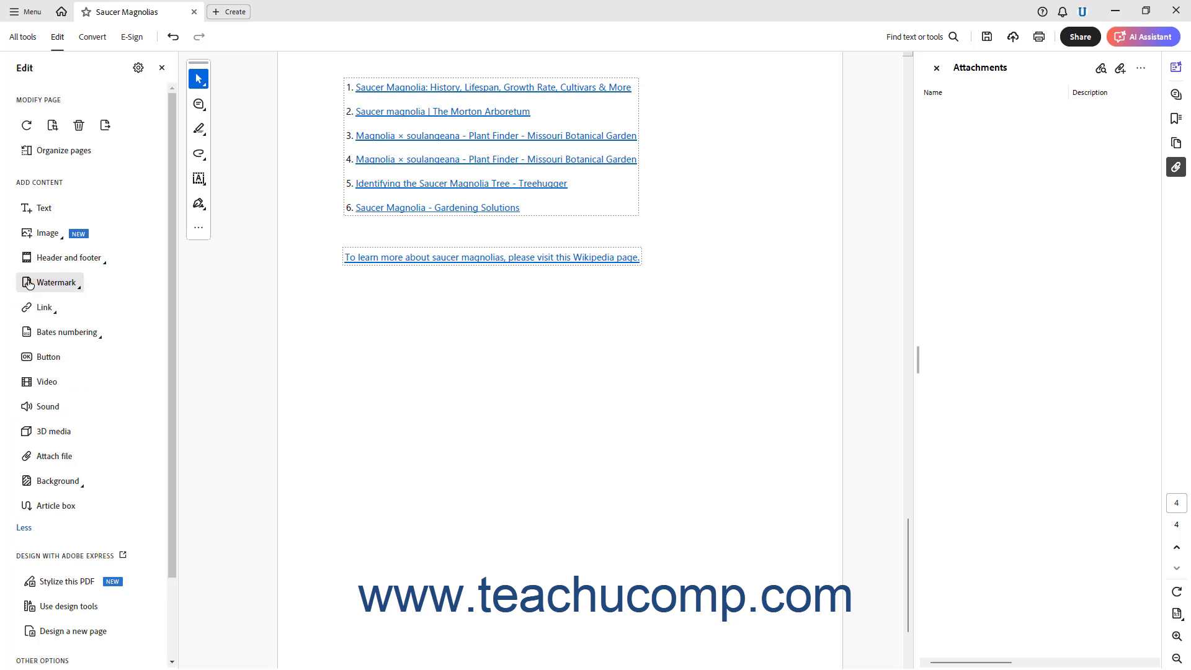
click(42, 312)
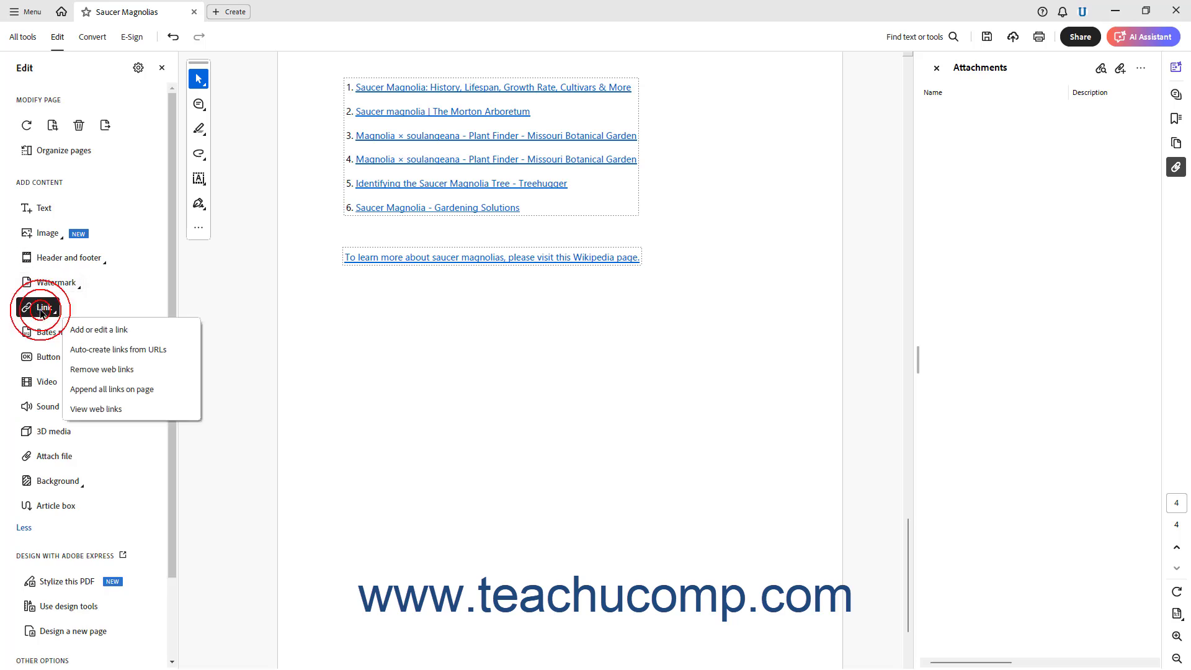
click(87, 333)
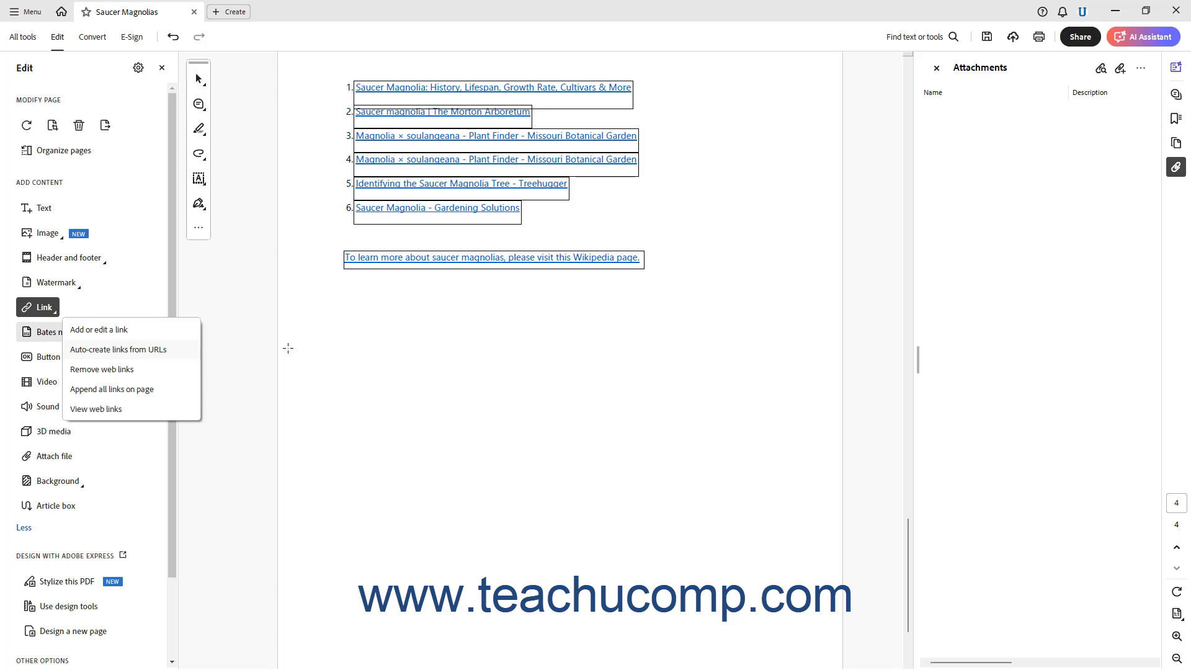
click(367, 267)
click(366, 269)
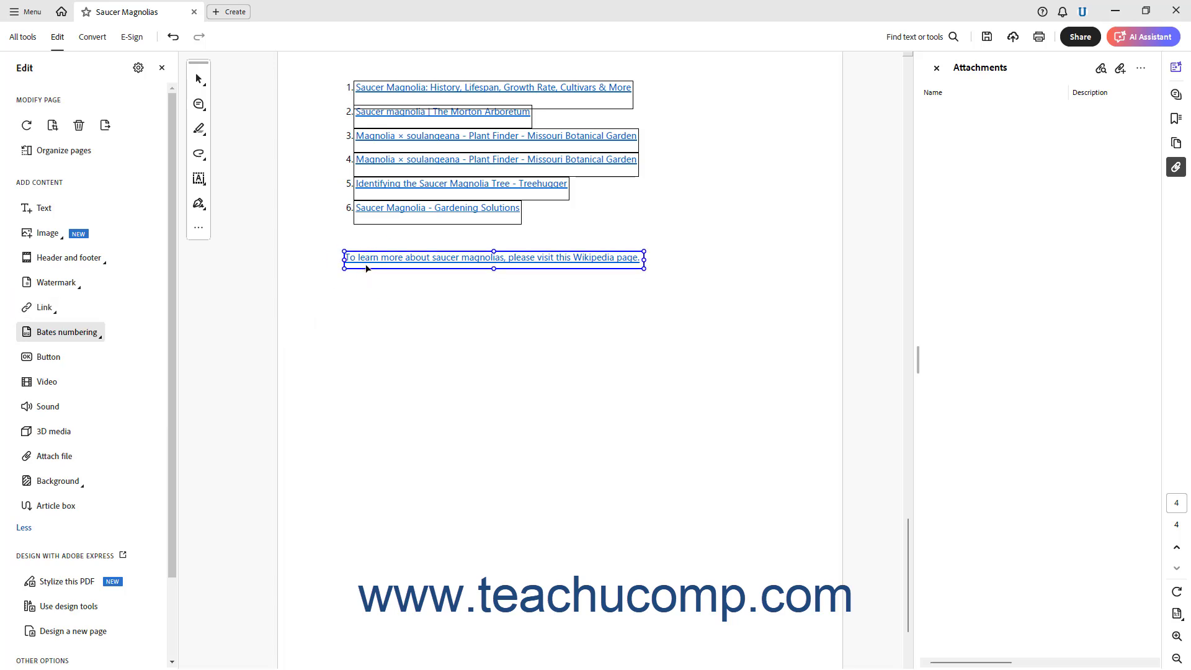
double_click(381, 262)
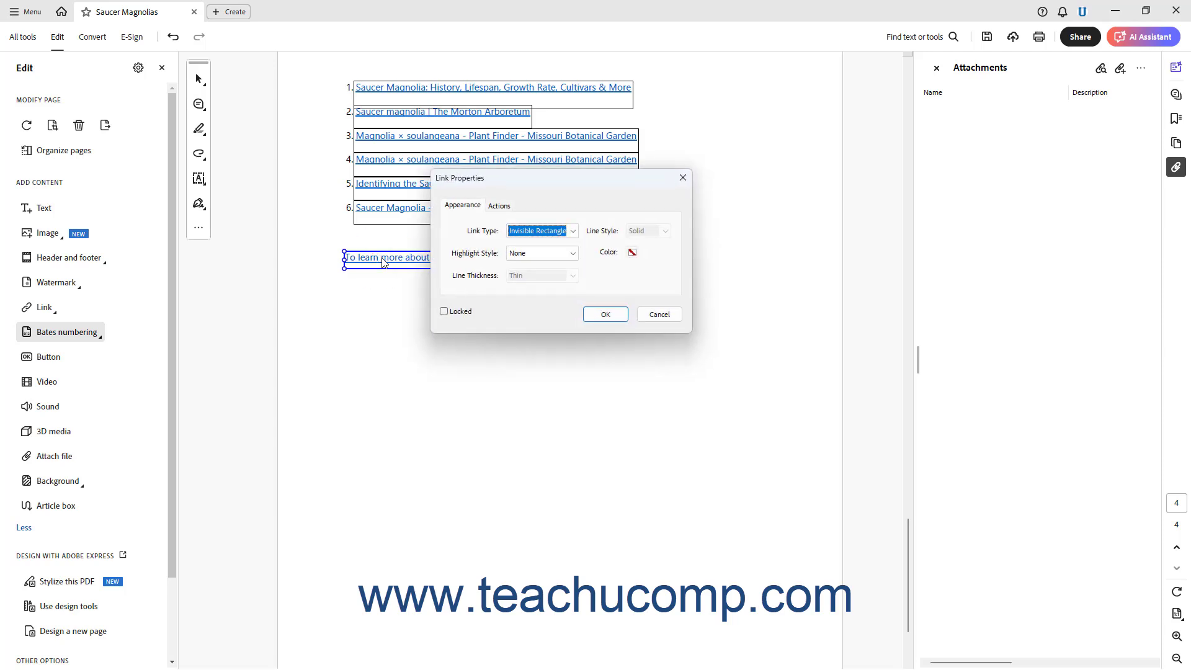
click(499, 206)
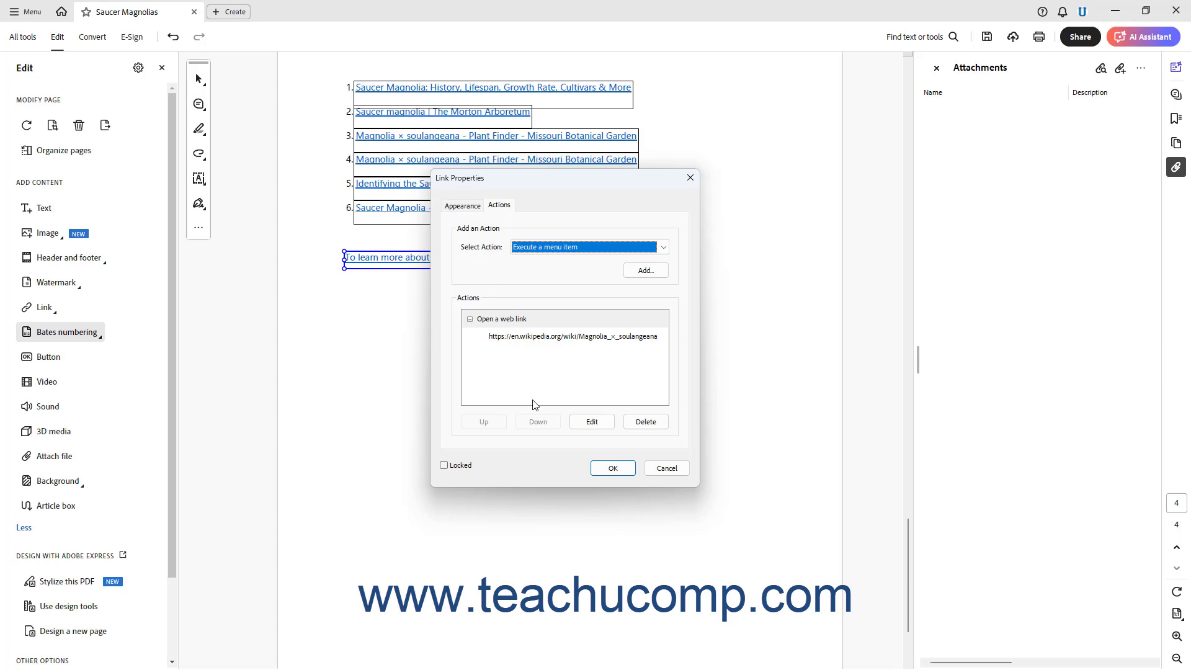
click(598, 474)
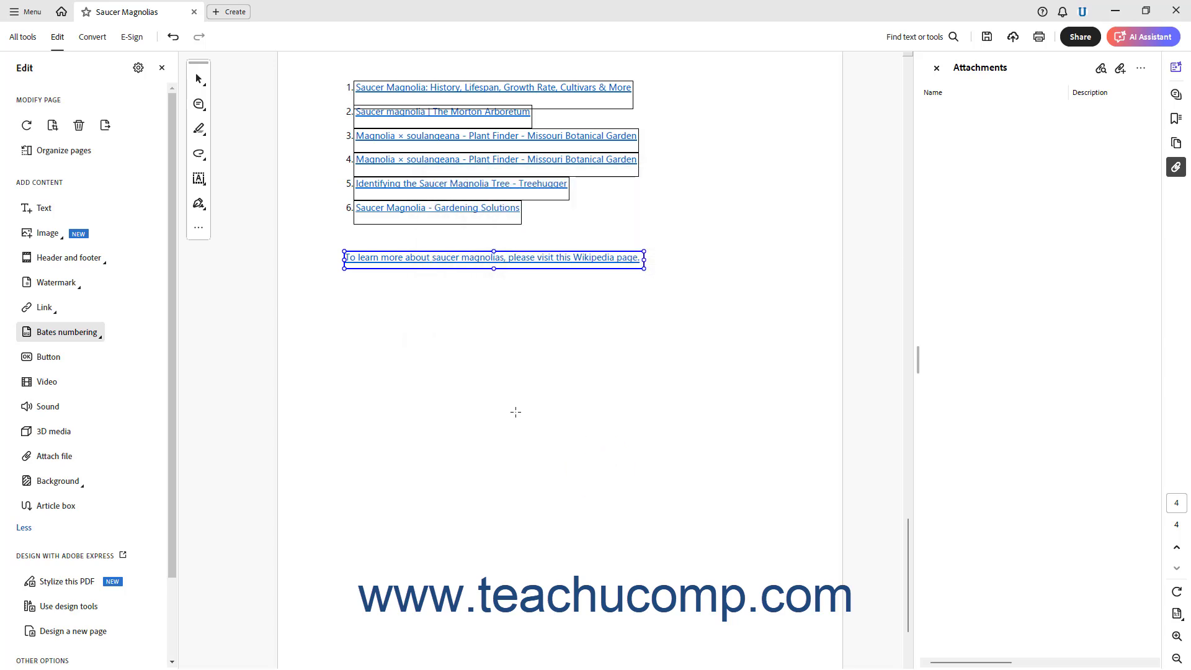